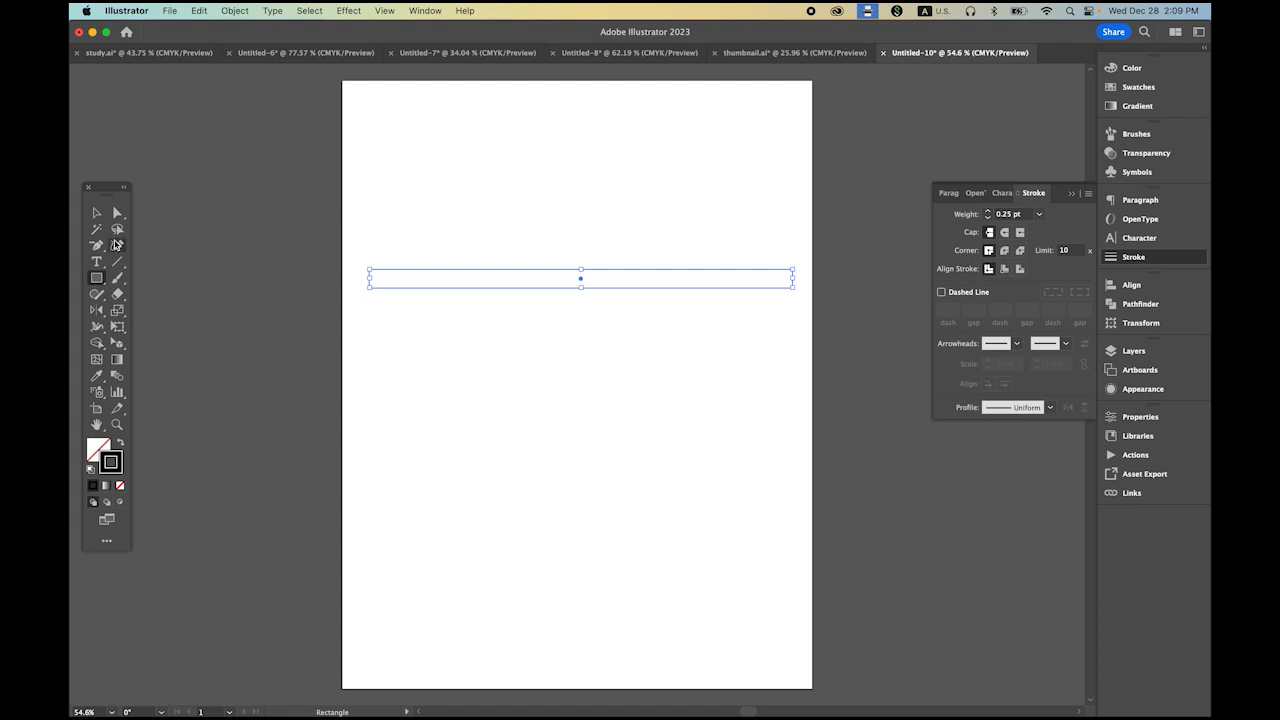
# Duplicate the thin horizontal rectangle just below itself and repeat the copy to build a stack of seven evenly spaced bars.
pyautogui.click(96, 213)
pyautogui.moveTo(502, 273); pyautogui.dragTo(506, 293)
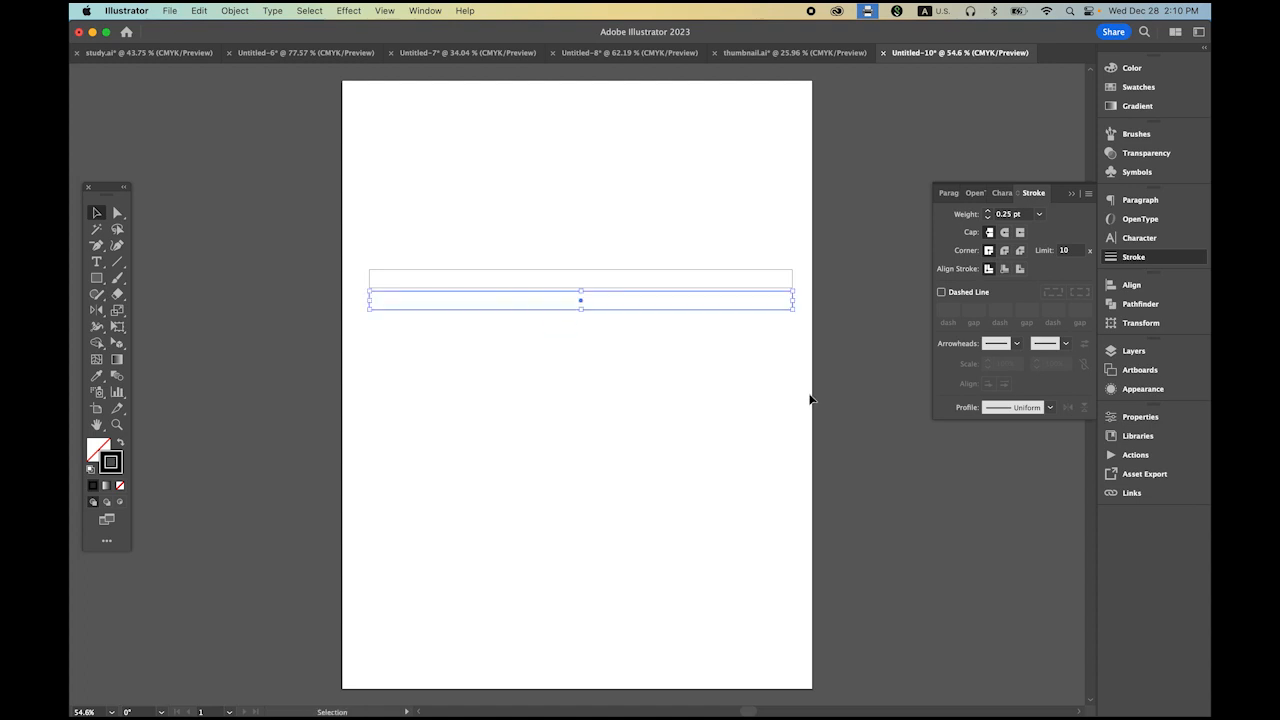
pyautogui.press('a')
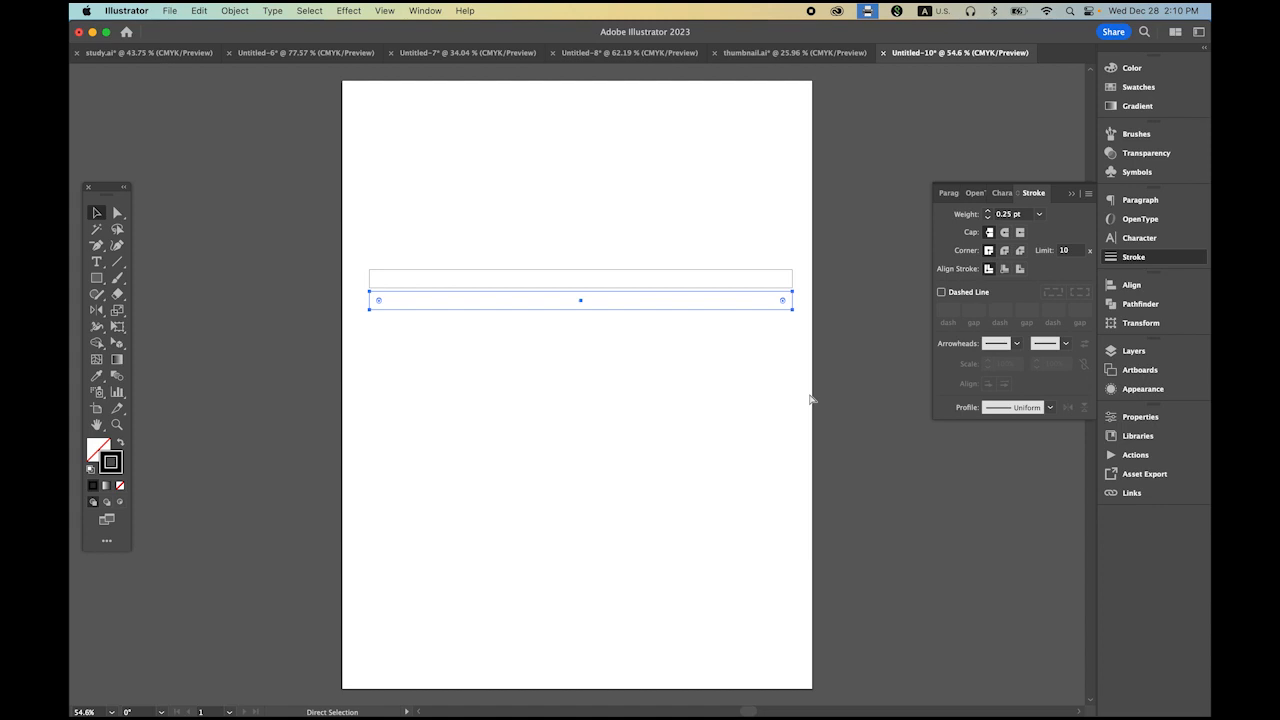
pyautogui.press('super+d')
pyautogui.press('super+d')
pyautogui.press('super+d')
pyautogui.press('super+d')
pyautogui.press('super+d')
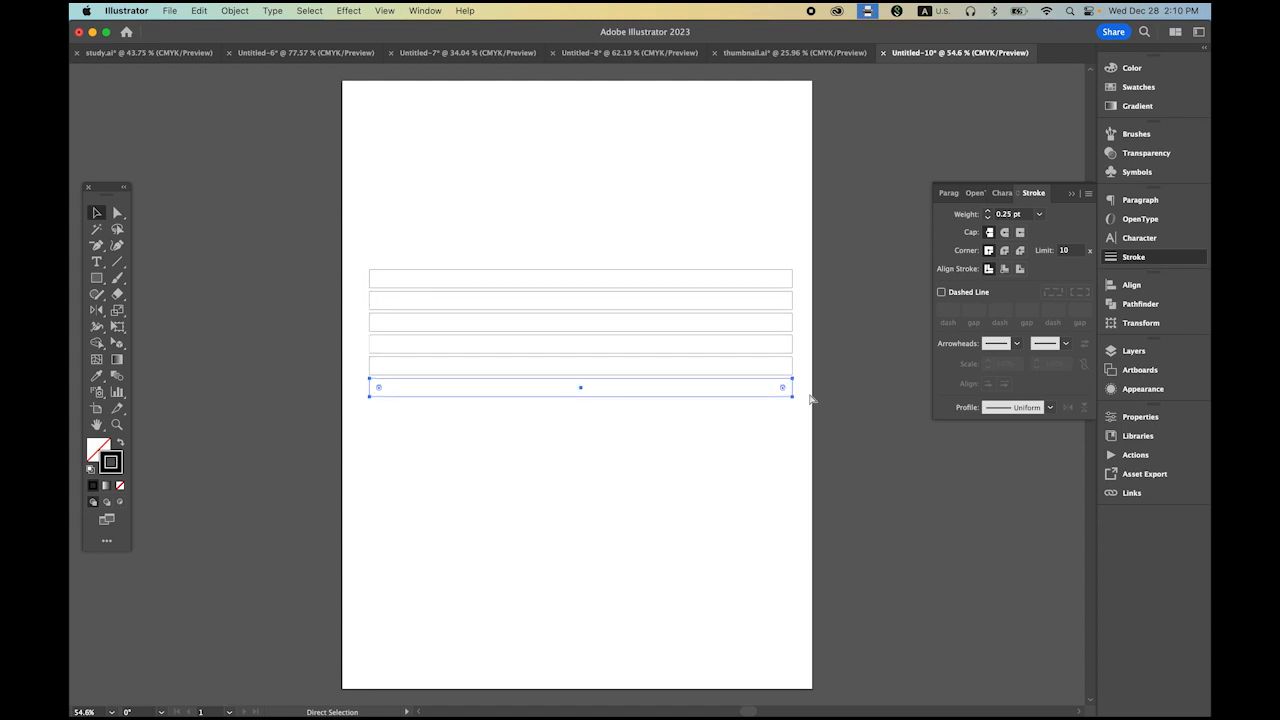
# Select all seven horizontal bars and group them.
pyautogui.press('v')
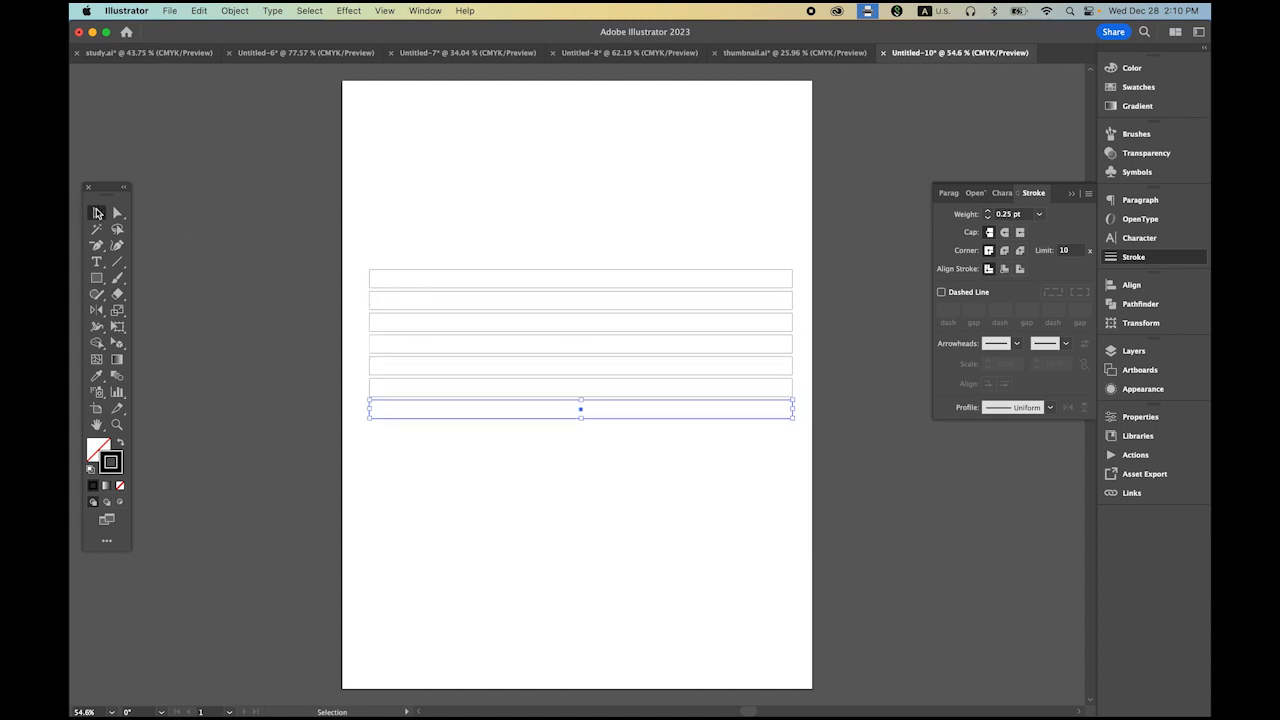
pyautogui.moveTo(451, 229); pyautogui.dragTo(706, 494)
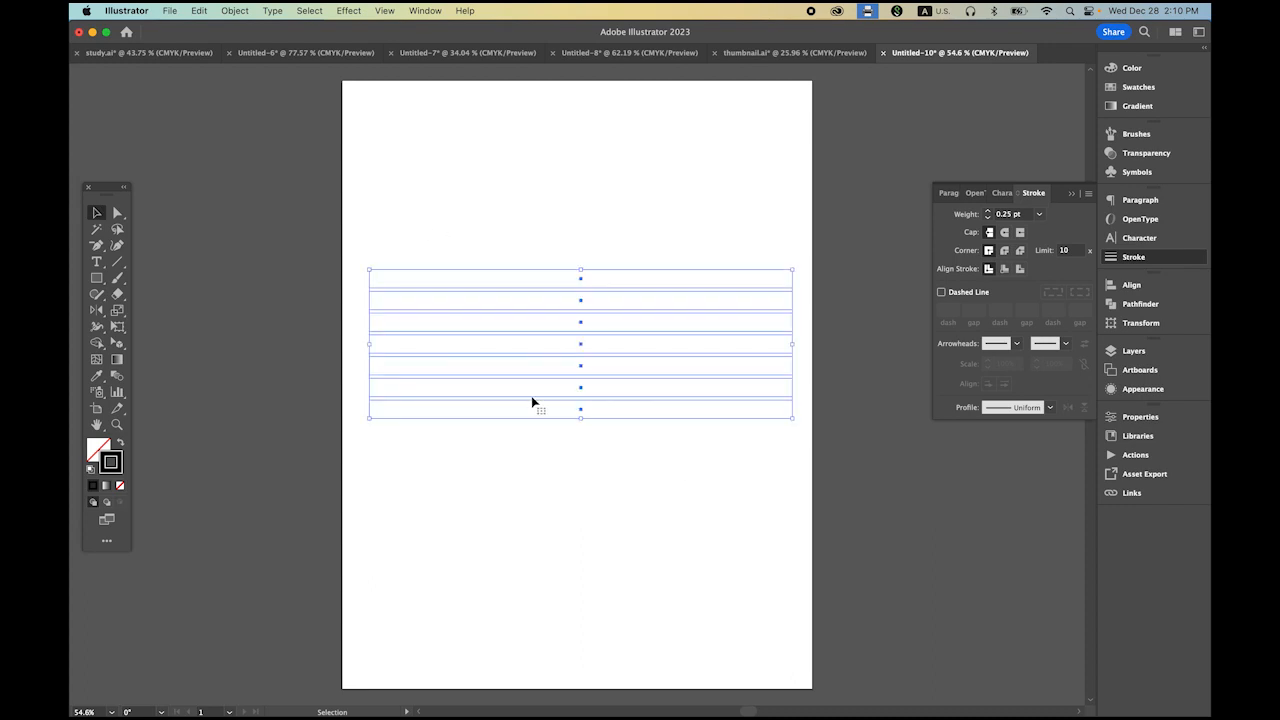
pyautogui.click(234, 10)
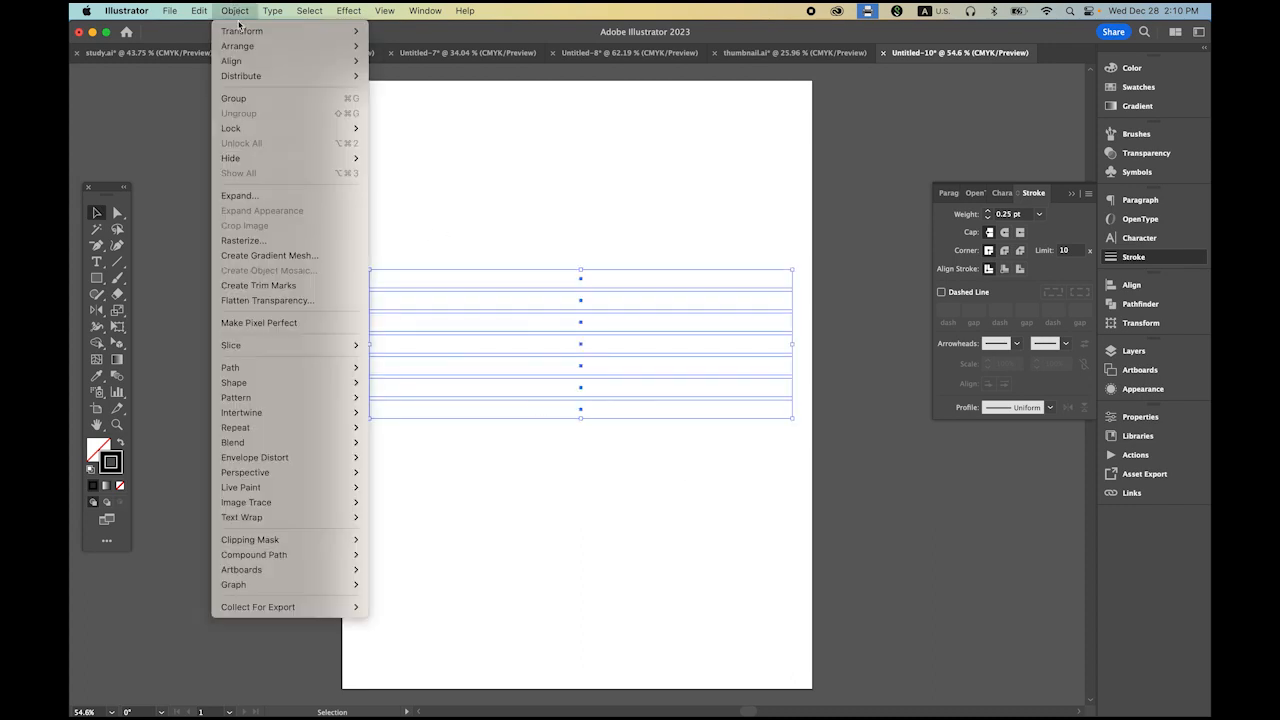
pyautogui.click(290, 98)
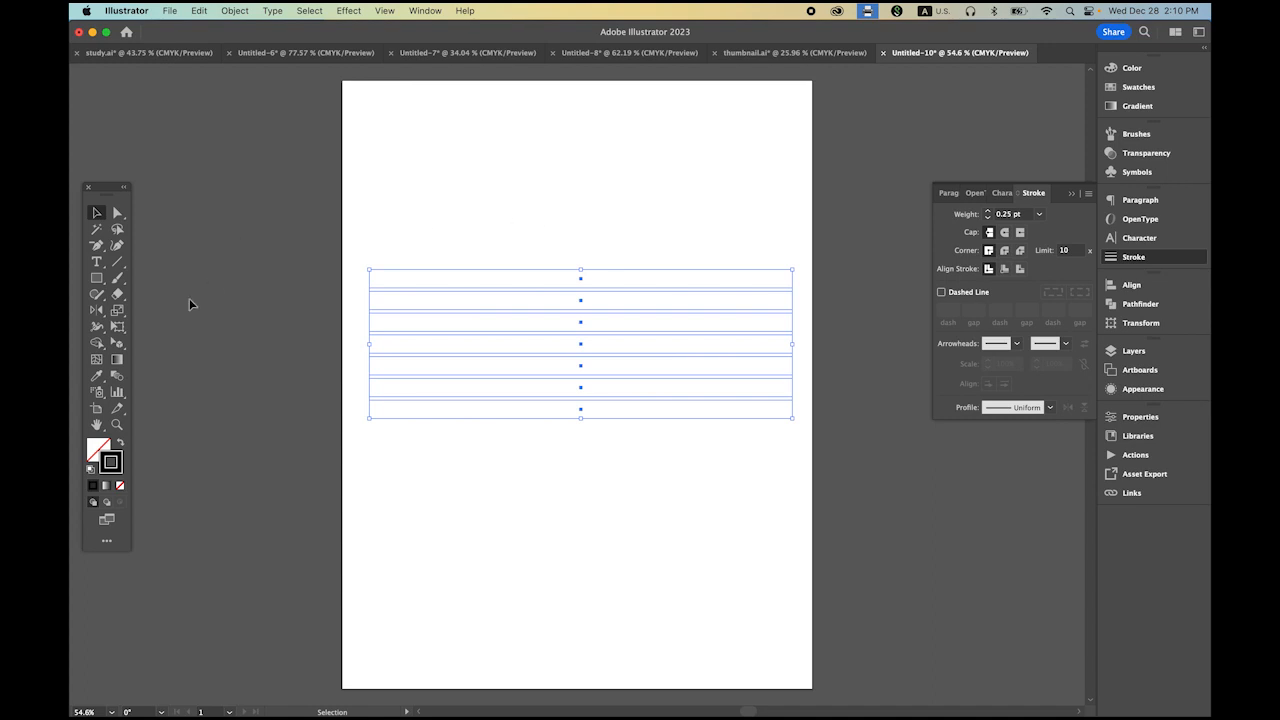
# Create a copy of the bar group rotated by 60° with the Rotate tool.
pyautogui.moveTo(95, 314); pyautogui.dragTo(148, 311)
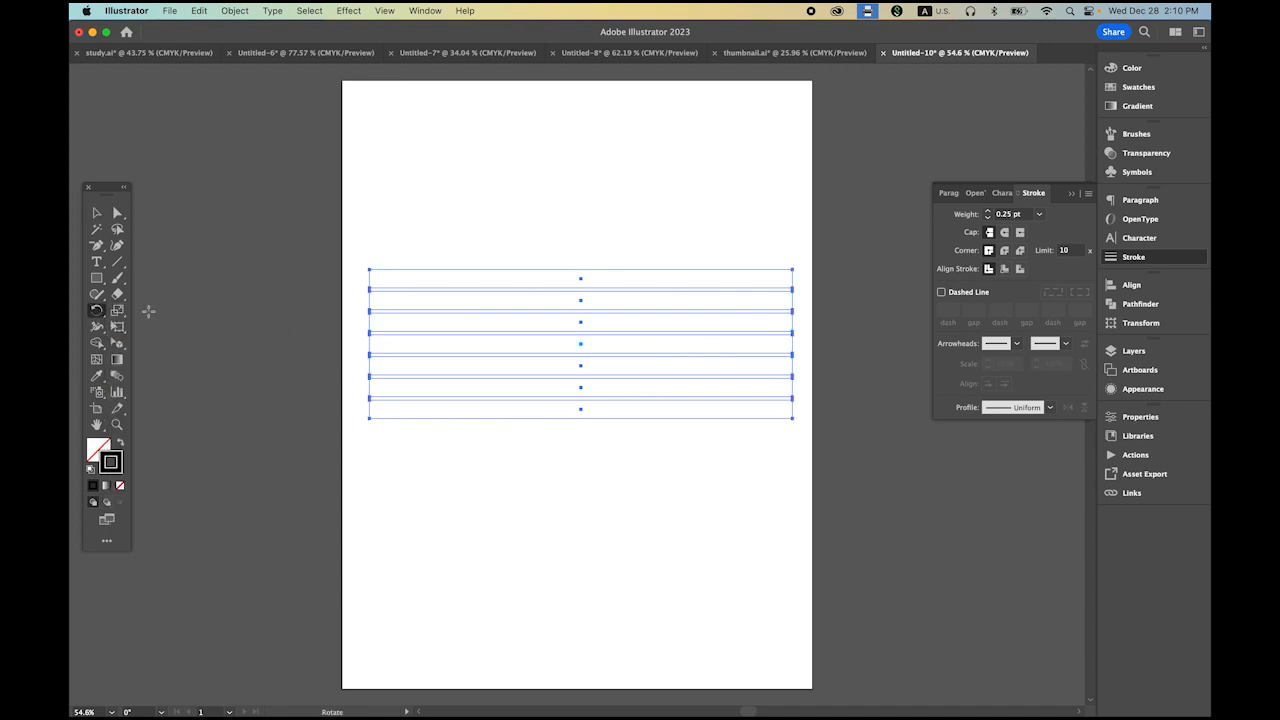
pyautogui.doubleClick(96, 314)
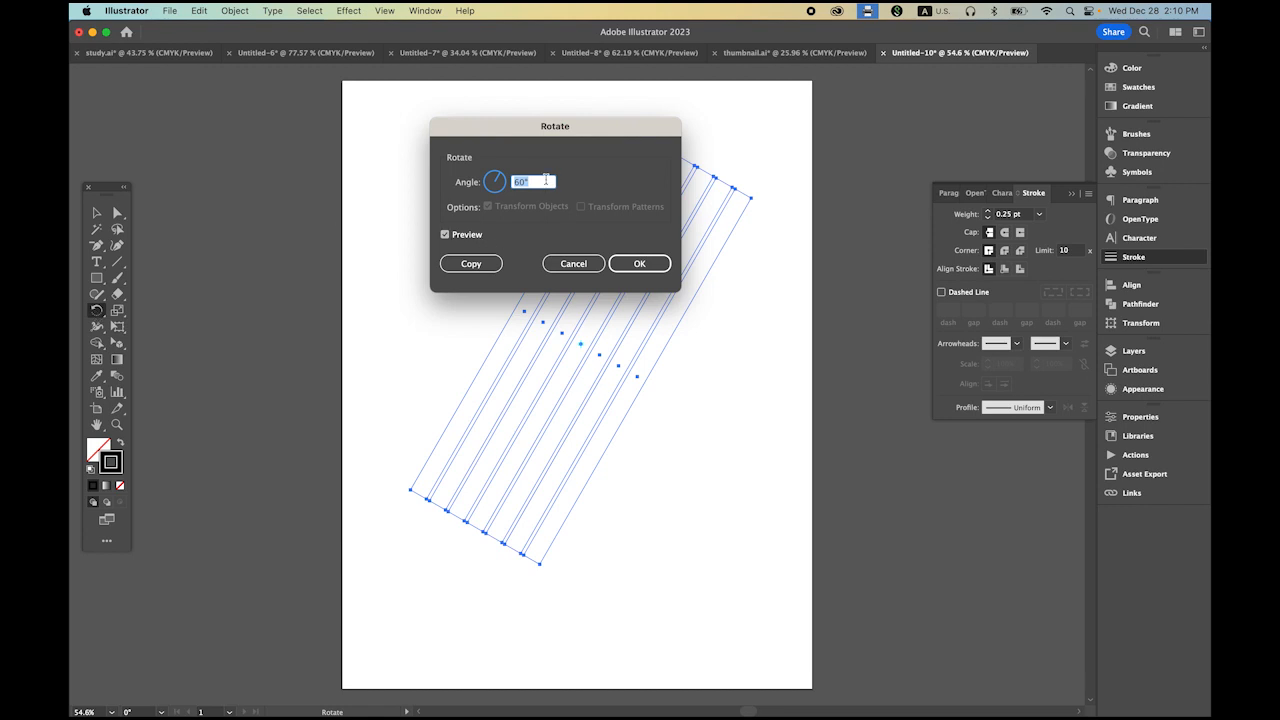
pyautogui.click(463, 272)
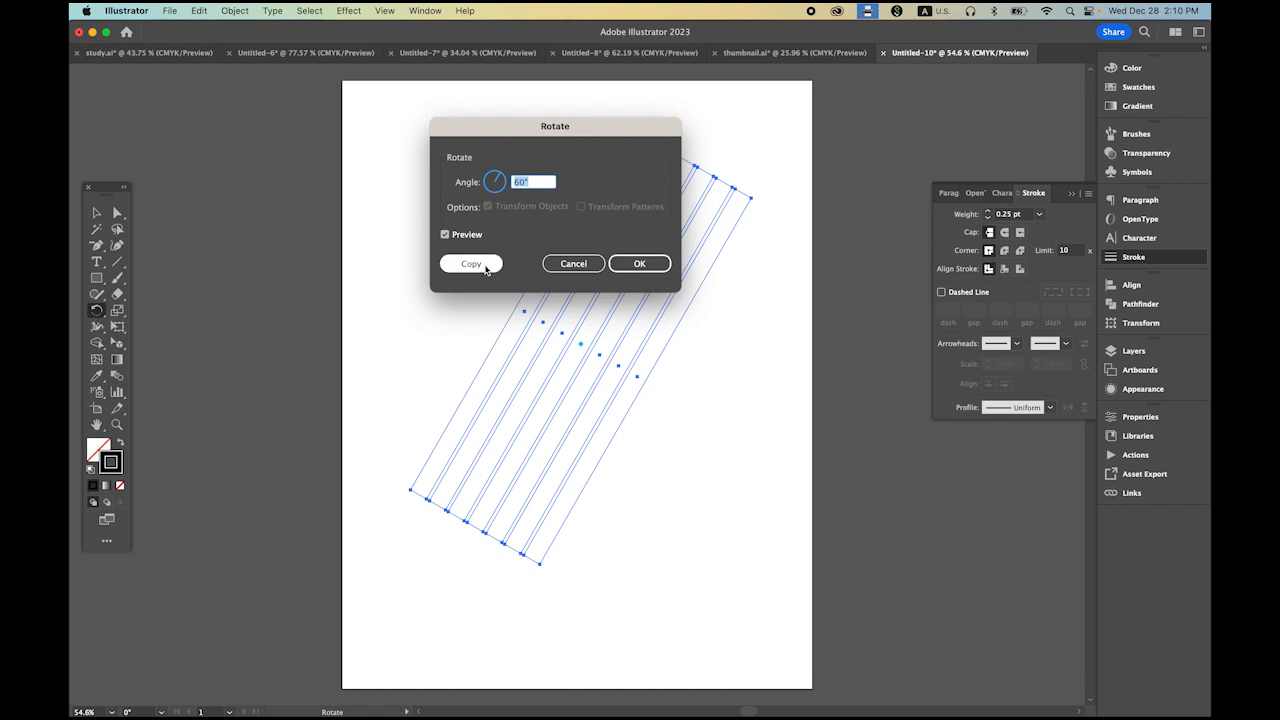
pyautogui.click(485, 266)
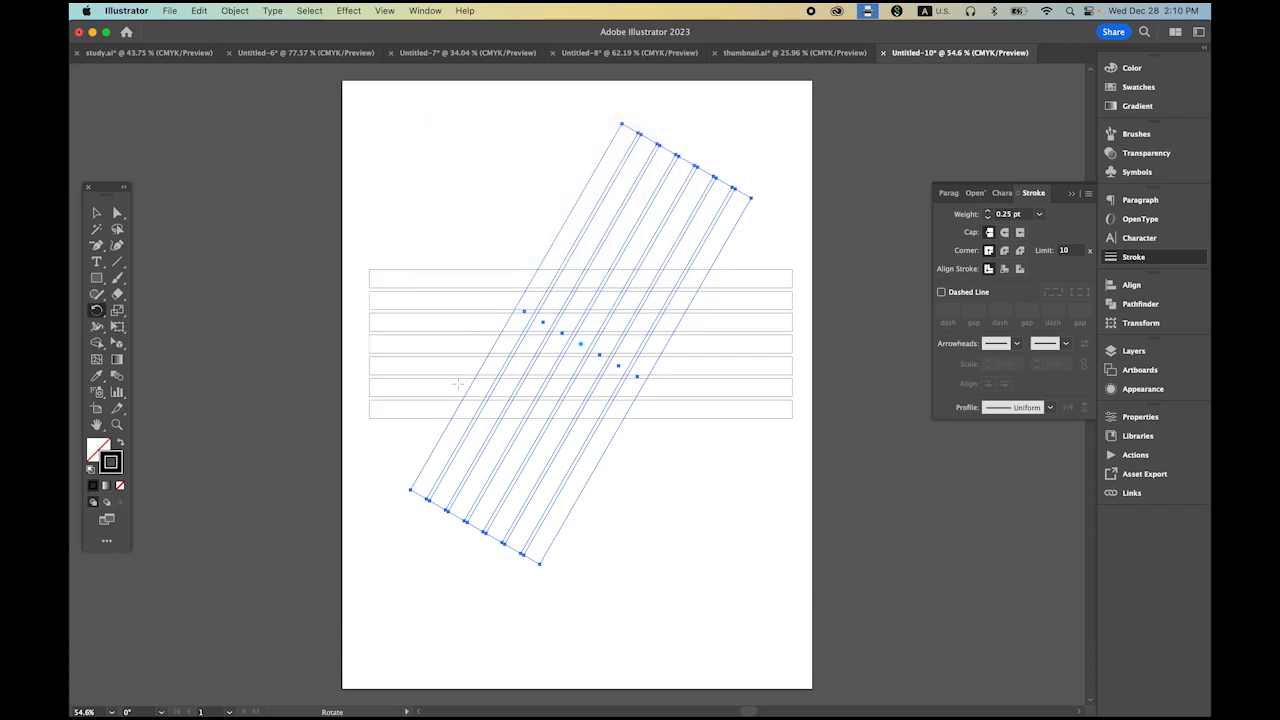
# Create a mirrored copy of the rotated bar group with the Reflect tool, using the vertical axis.
pyautogui.click(97, 311)
pyautogui.moveTo(97, 311); pyautogui.dragTo(139, 327)
pyautogui.doubleClick(96, 312)
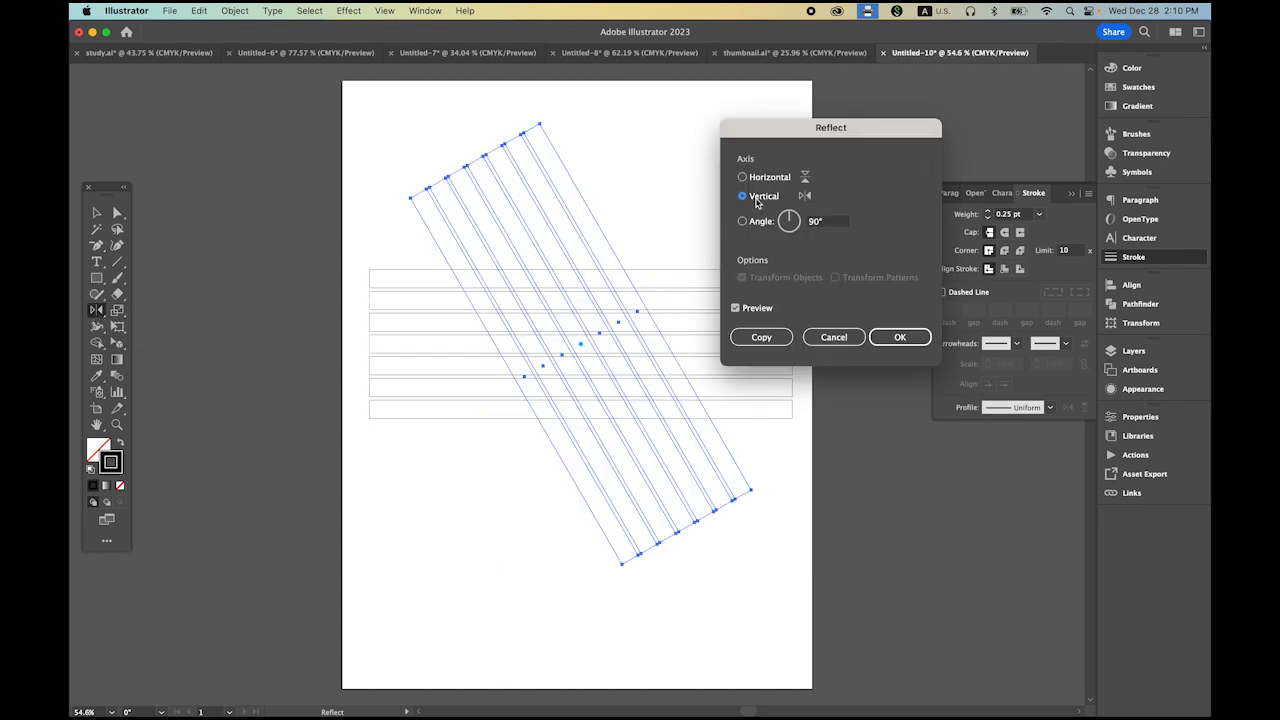
pyautogui.click(762, 337)
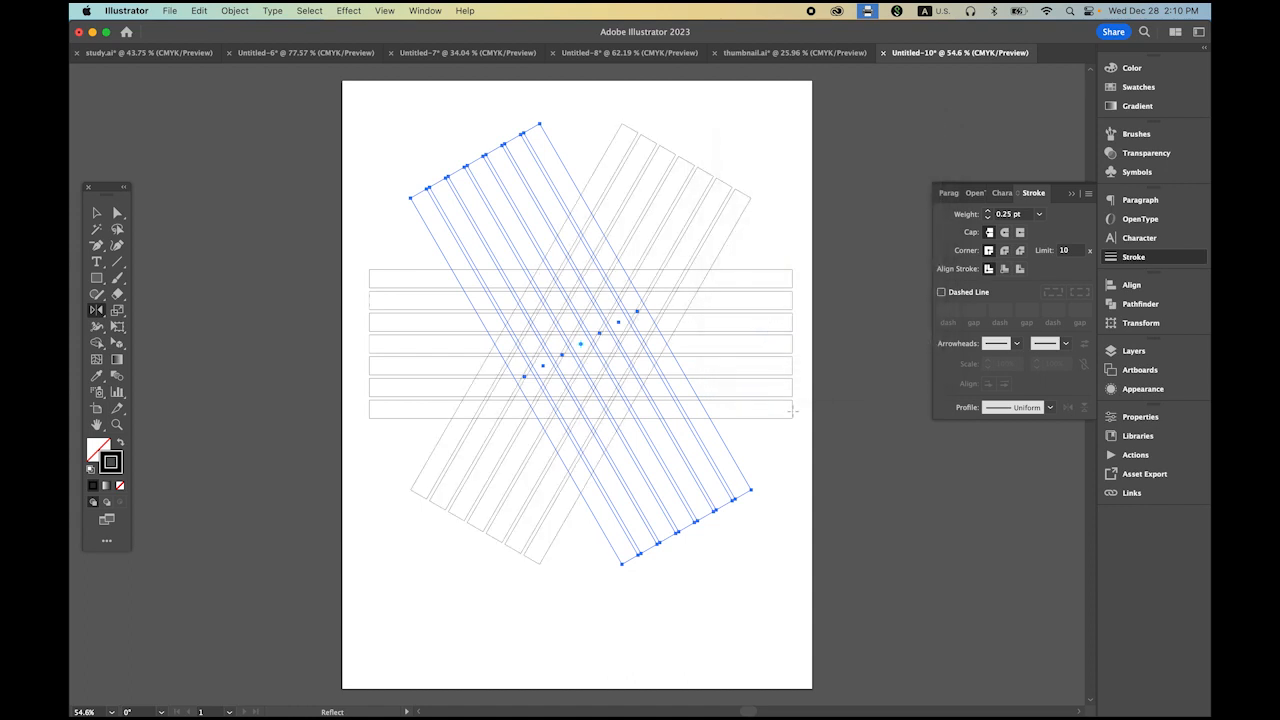
pyautogui.press('v')
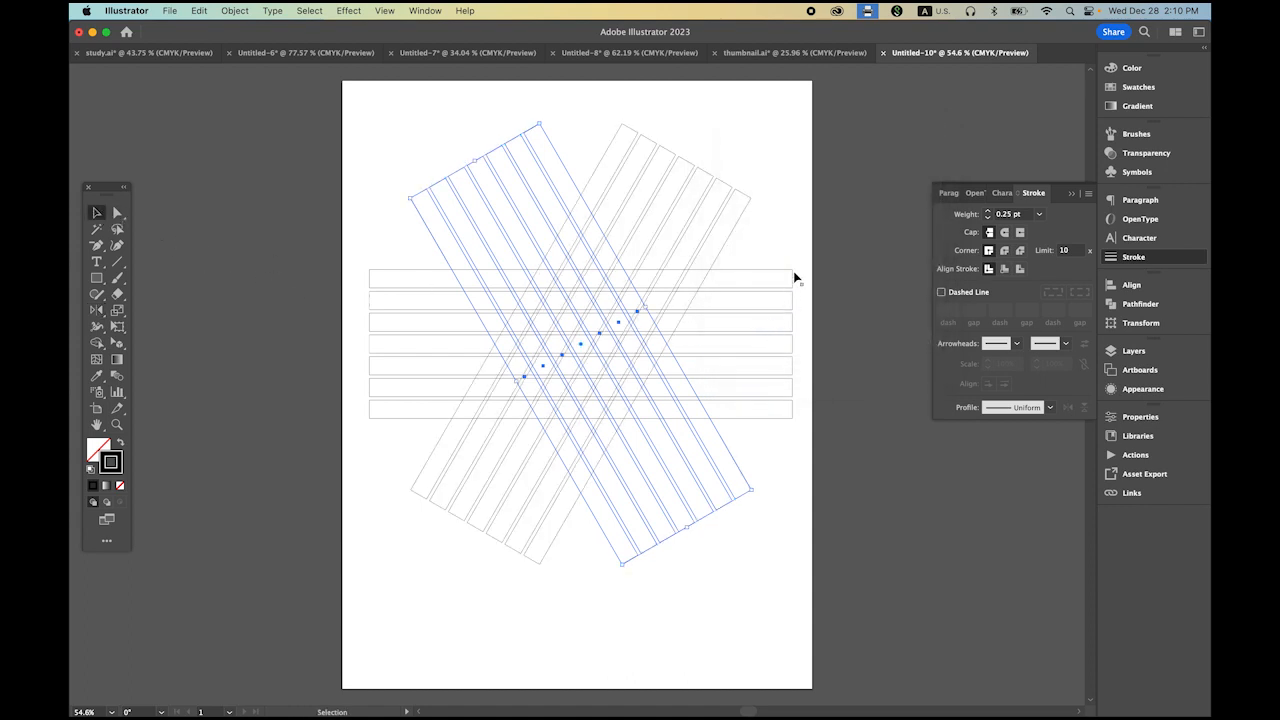
# Move the horizontal bar group straight up over the crossing diagonal bars.
pyautogui.click(778, 272)
pyautogui.click(778, 272)
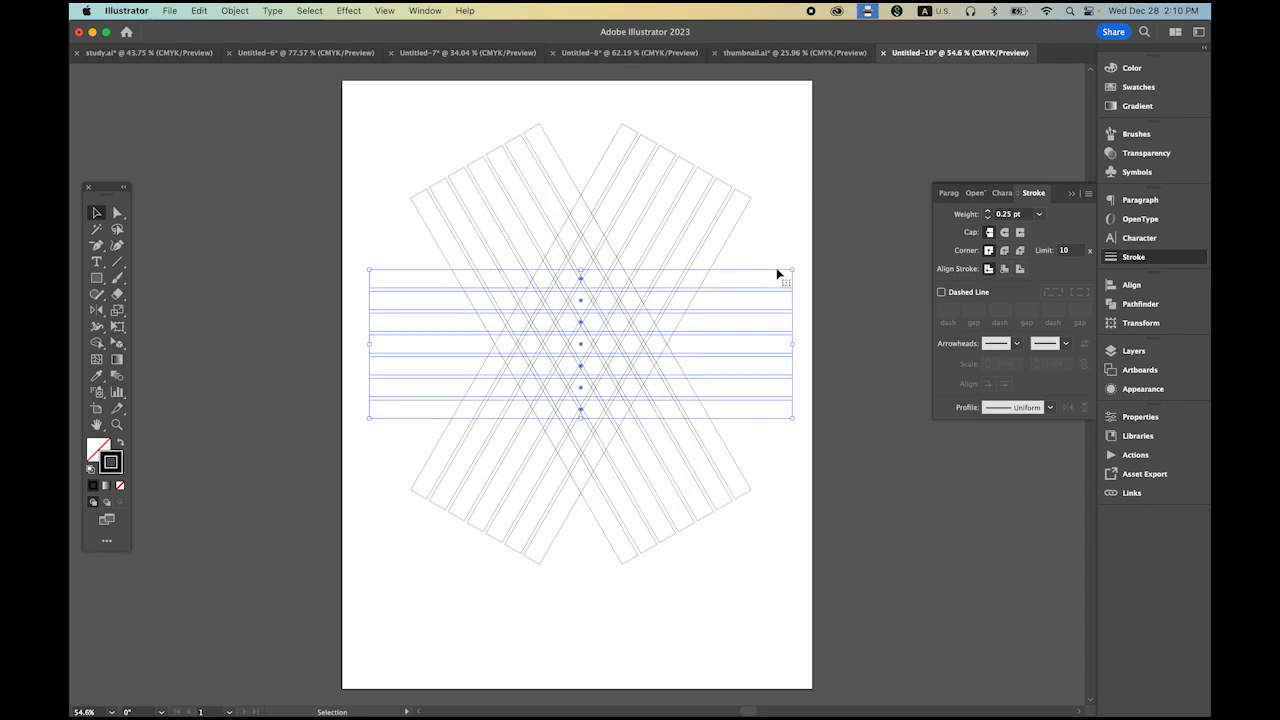
pyautogui.moveTo(757, 272); pyautogui.dragTo(757, 242)
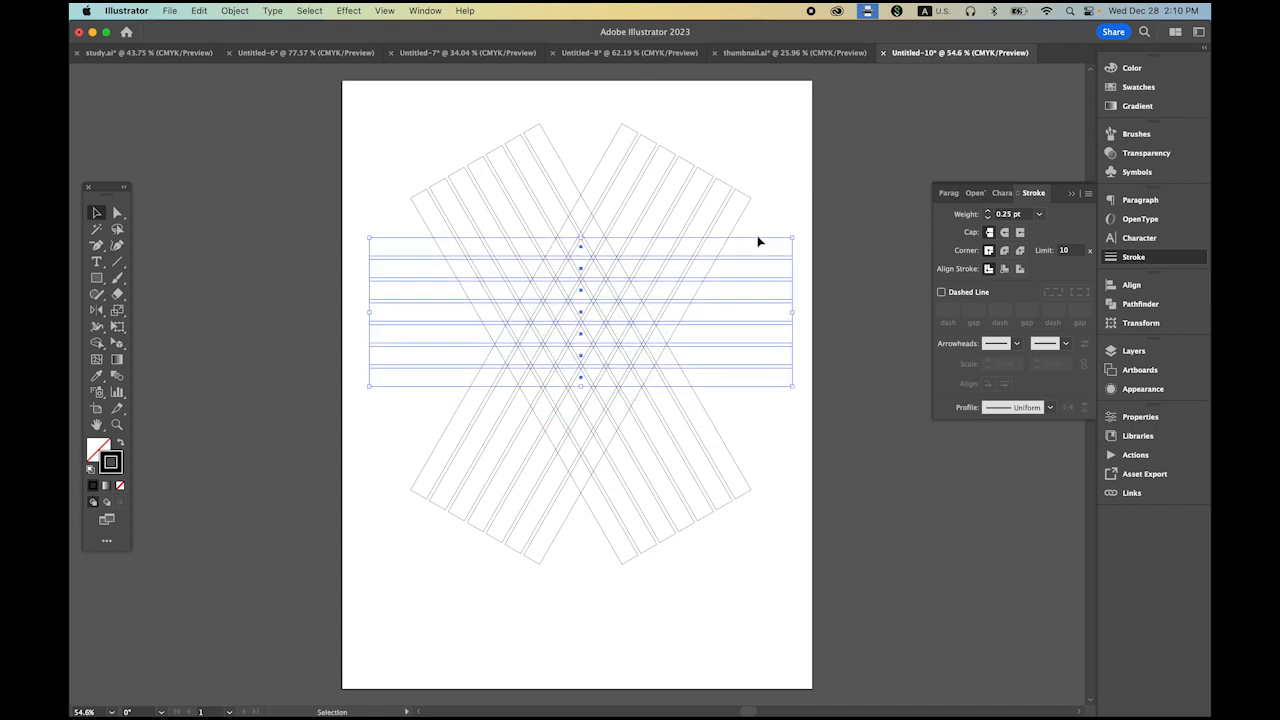
# Fine-tune the horizontal group's vertical position so its gaps line up with the intersections of the diagonal gaps, and deselect it.
pyautogui.press('z')
pyautogui.moveTo(580, 243); pyautogui.dragTo(857, 391)
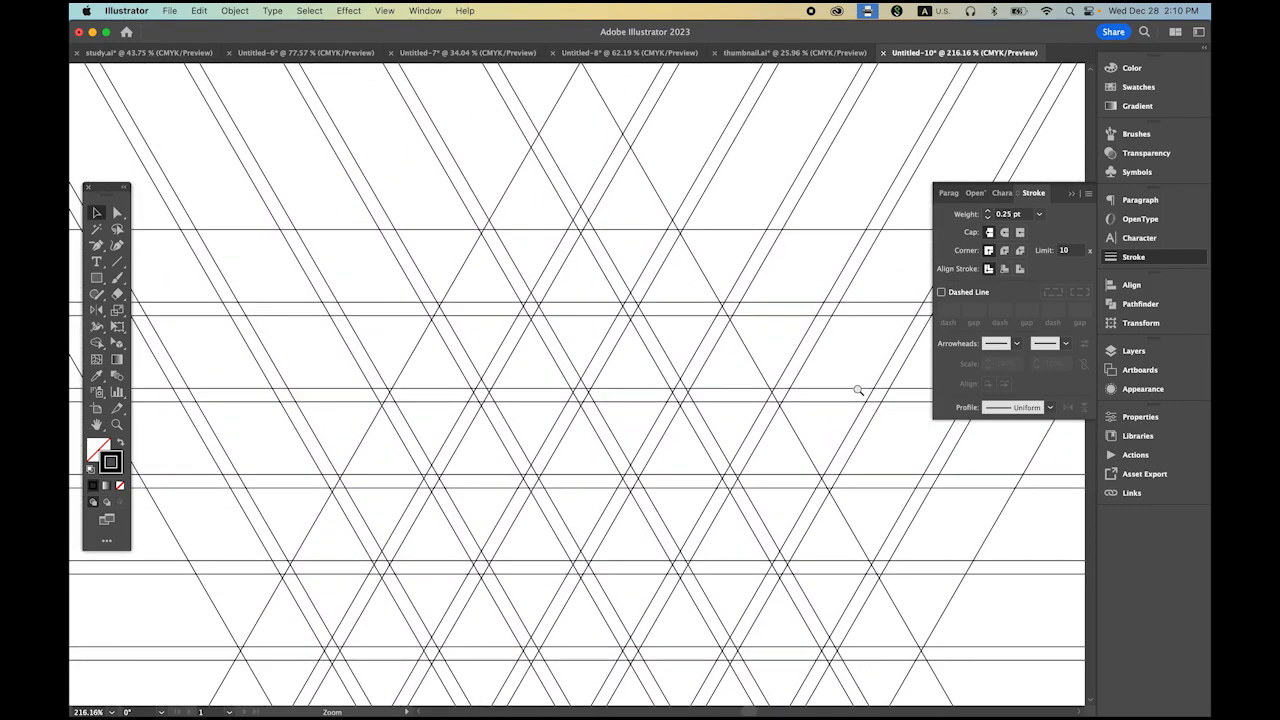
pyautogui.click(1071, 193)
pyautogui.press('z')
pyautogui.moveTo(607, 345); pyautogui.dragTo(1015, 525)
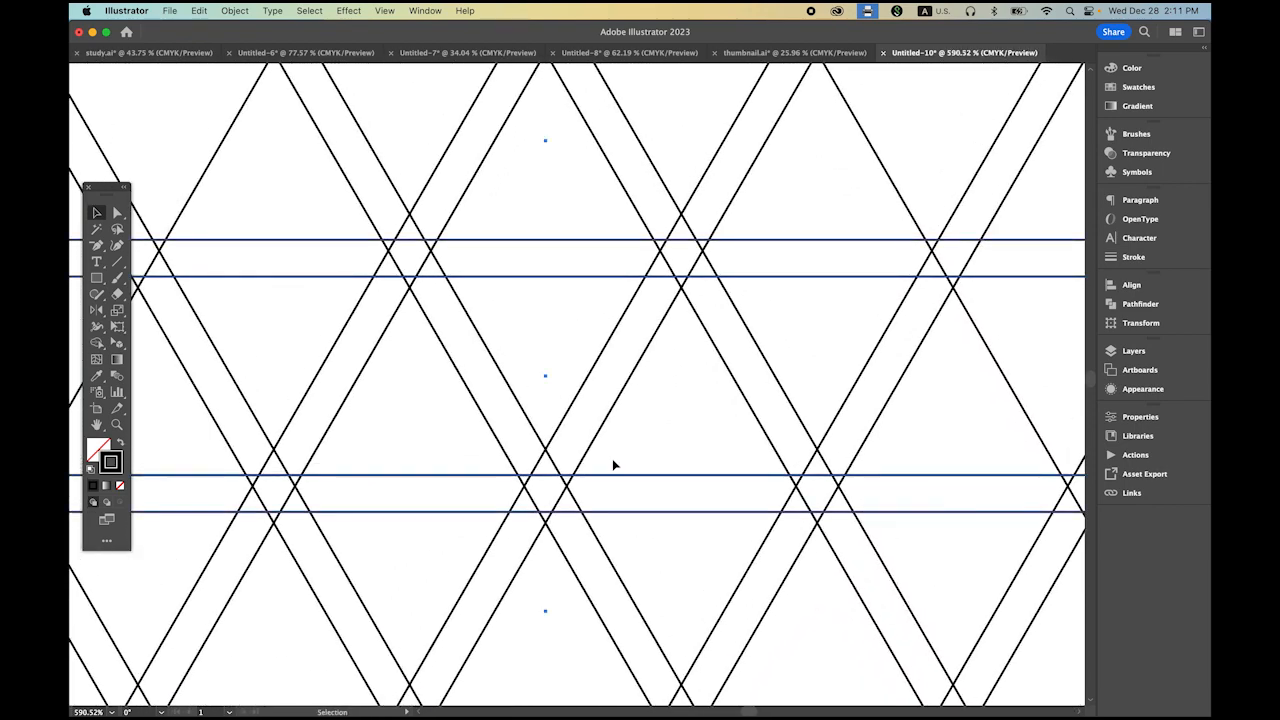
pyautogui.moveTo(626, 481); pyautogui.dragTo(627, 473)
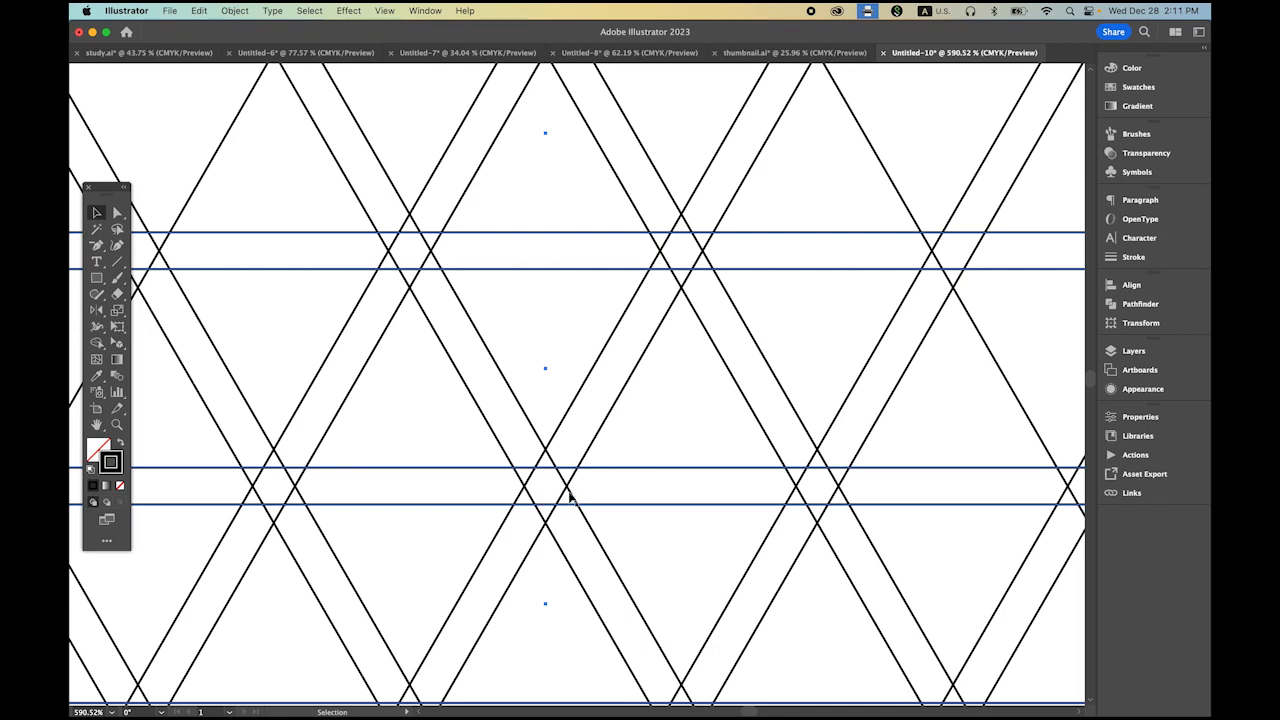
pyautogui.moveTo(708, 489); pyautogui.dragTo(455, 350)
pyautogui.moveTo(626, 415); pyautogui.dragTo(478, 328)
pyautogui.moveTo(570, 370); pyautogui.dragTo(509, 323)
pyautogui.moveTo(573, 428); pyautogui.dragTo(551, 320)
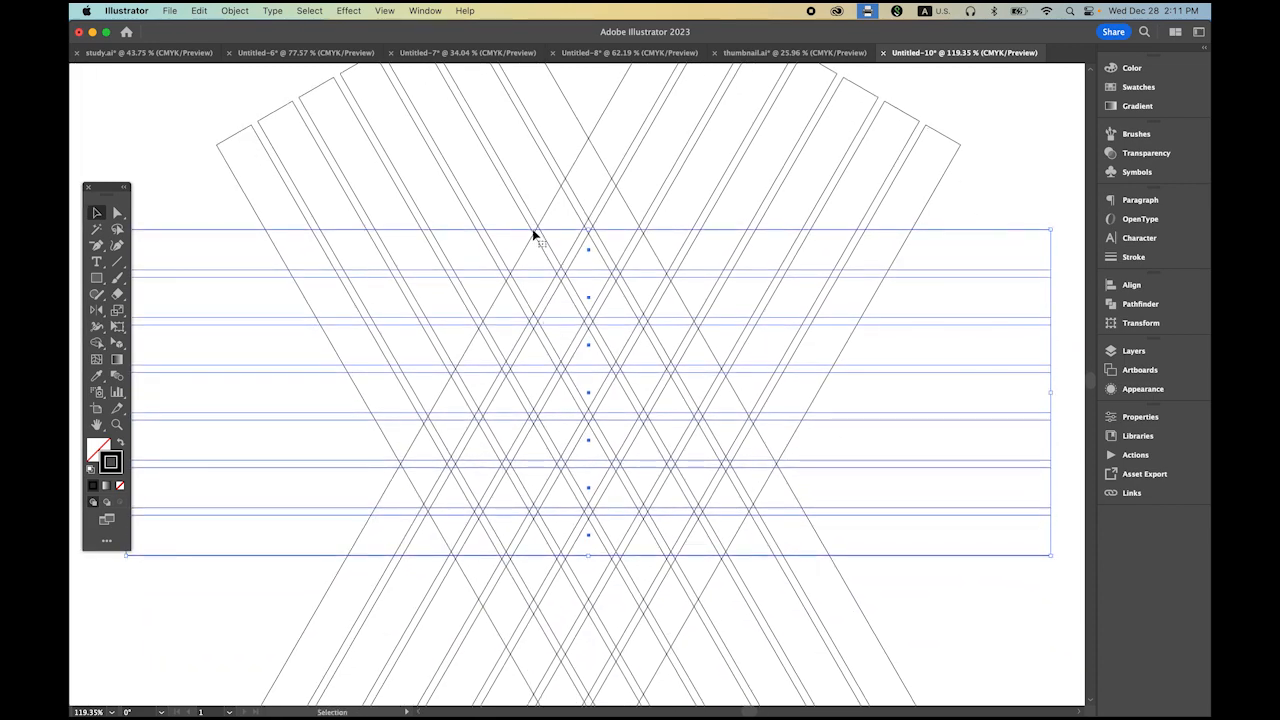
pyautogui.click(93, 214)
pyautogui.click(180, 163)
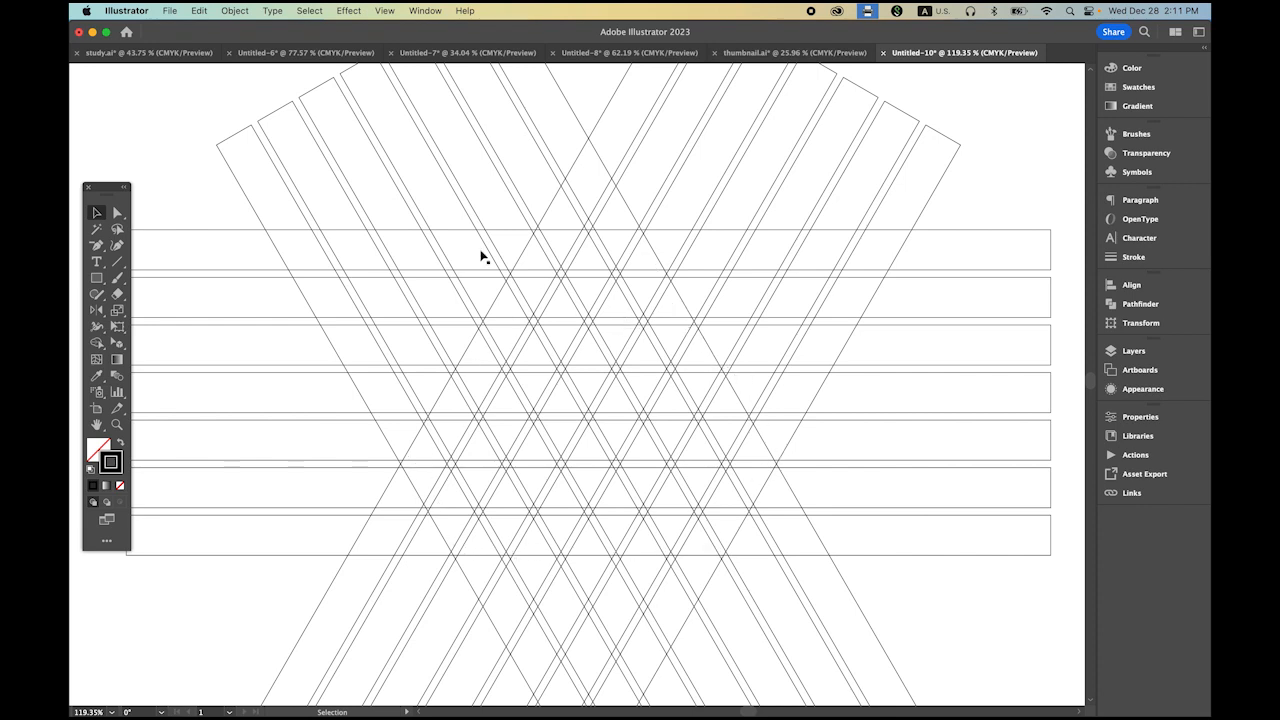
# Select all bar groups and merge grid cells with Shape Builder into the mark's upper-right arm, using black fill and no stroke.
pyautogui.press('super+a')
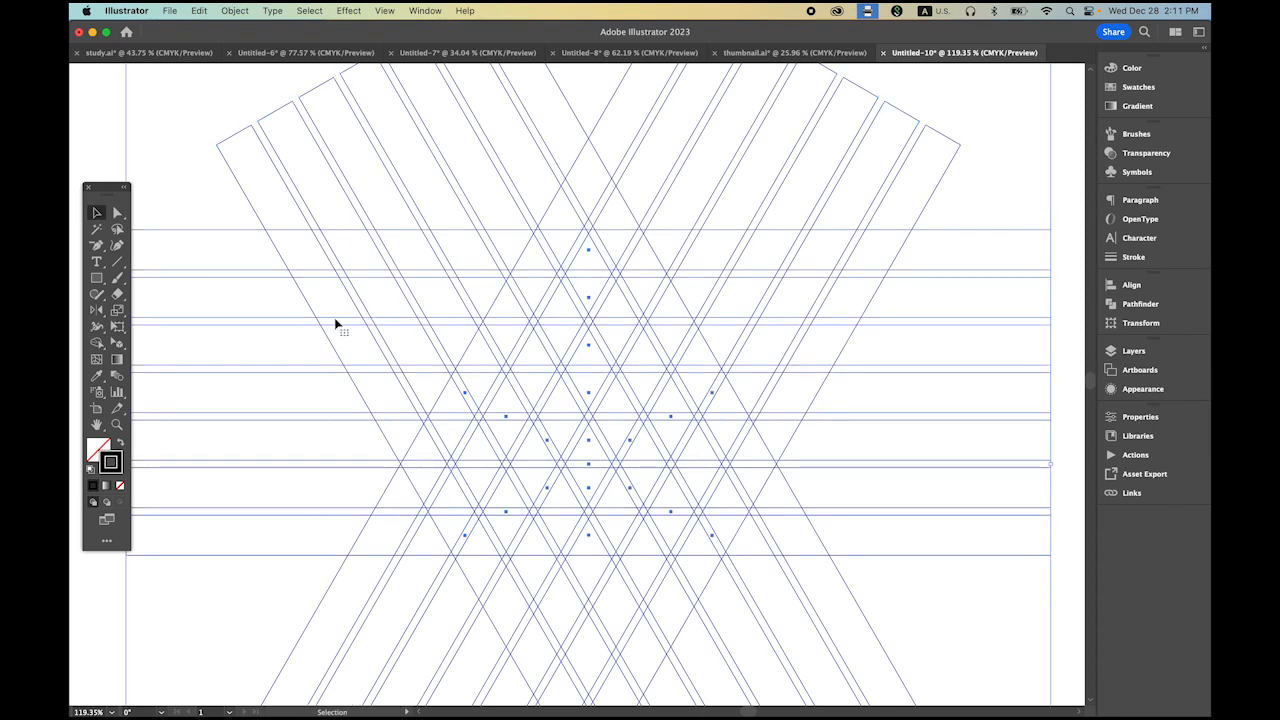
pyautogui.click(96, 344)
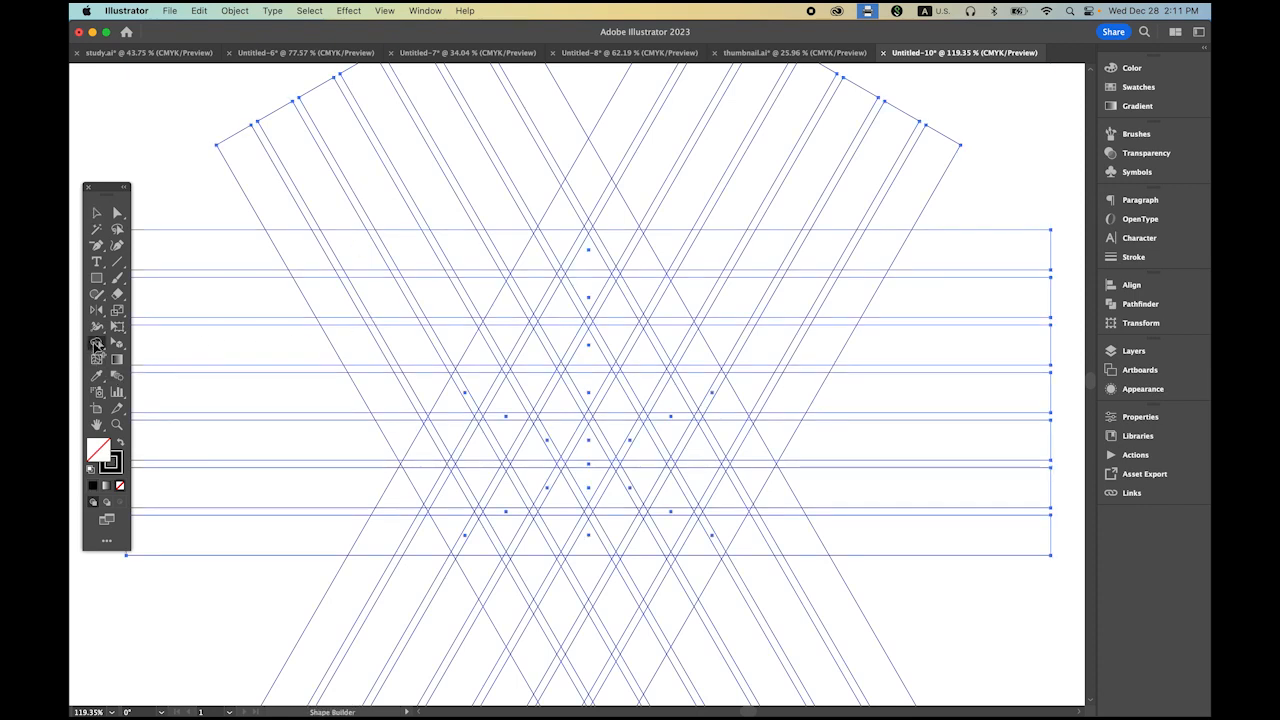
pyautogui.click(120, 443)
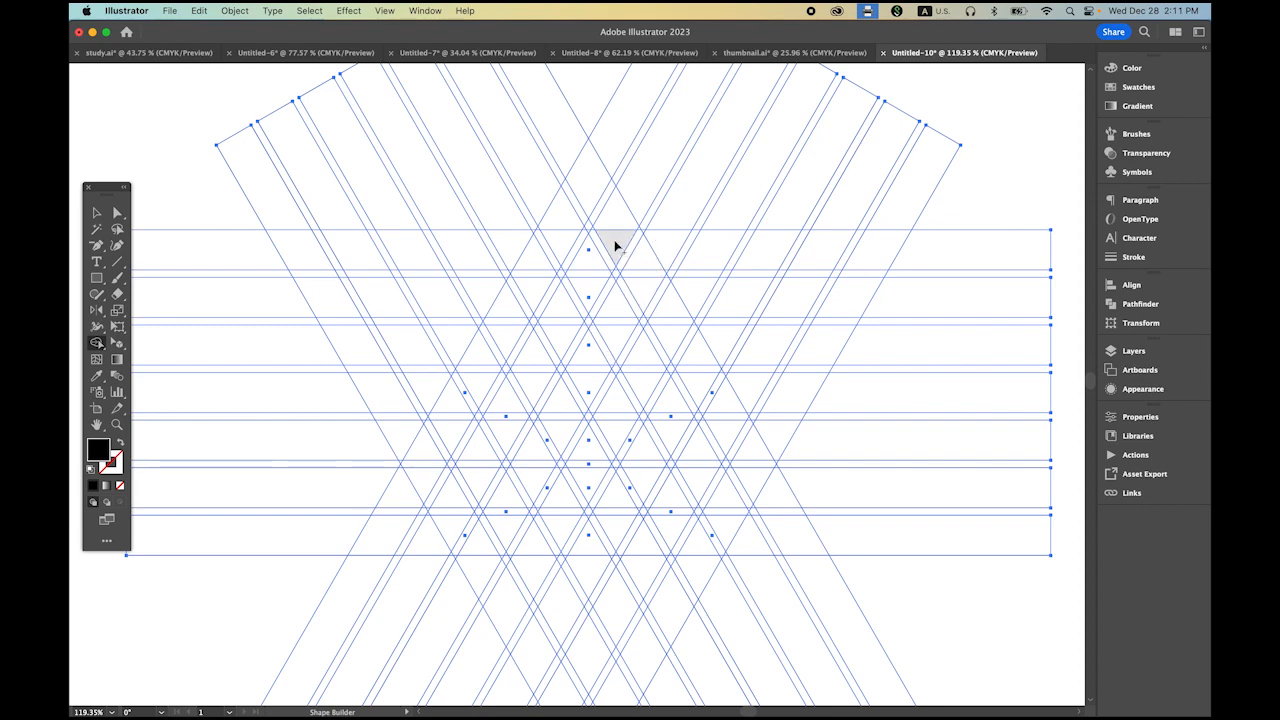
pyautogui.moveTo(615, 245)
pyautogui.mouseDown()
pyautogui.moveTo(708, 364)
pyautogui.moveTo(696, 396)
pyautogui.moveTo(646, 445)
pyautogui.moveTo(614, 422)
pyautogui.moveTo(651, 374)
pyautogui.moveTo(590, 289)
pyautogui.moveTo(589, 261)
pyautogui.moveTo(563, 308)
pyautogui.moveTo(575, 323)
pyautogui.mouseUp()
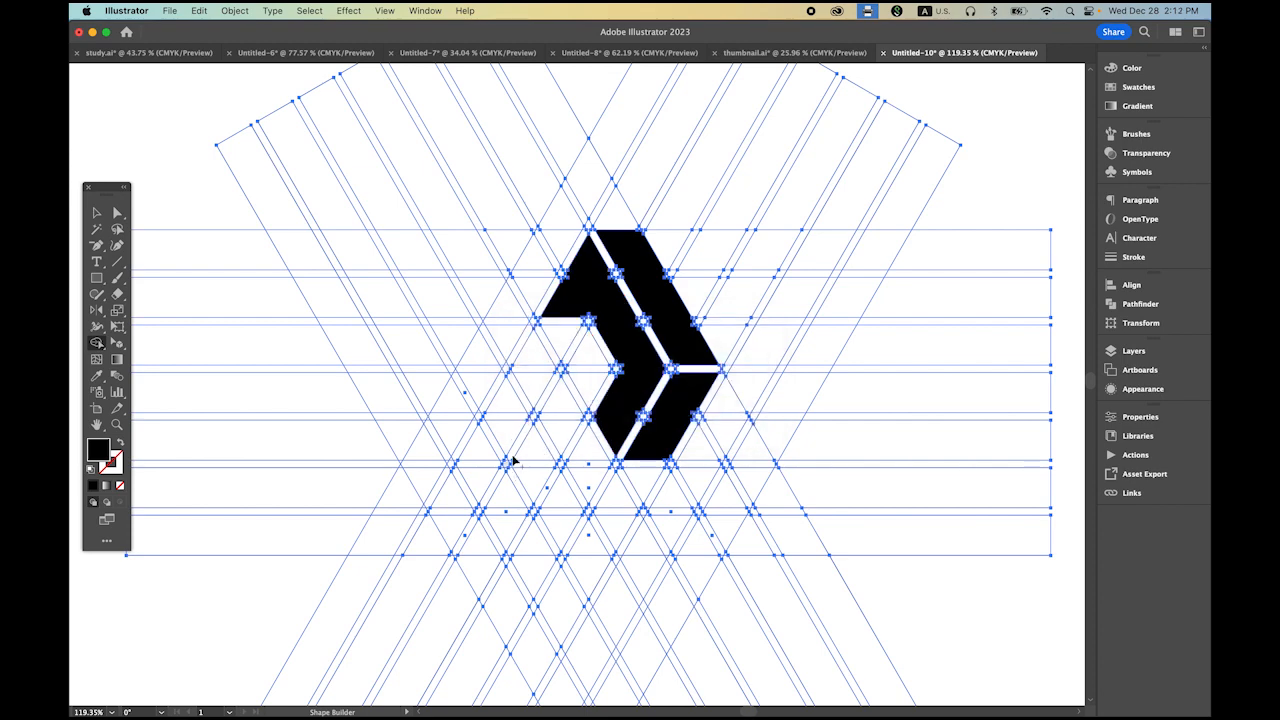
# Merge further grid cells into the black left and lower arms of the triangular mark, keeping the thin gaps between the strips.
pyautogui.moveTo(591, 358)
pyautogui.mouseDown()
pyautogui.moveTo(507, 337)
pyautogui.moveTo(481, 359)
pyautogui.moveTo(424, 482)
pyautogui.mouseUp()
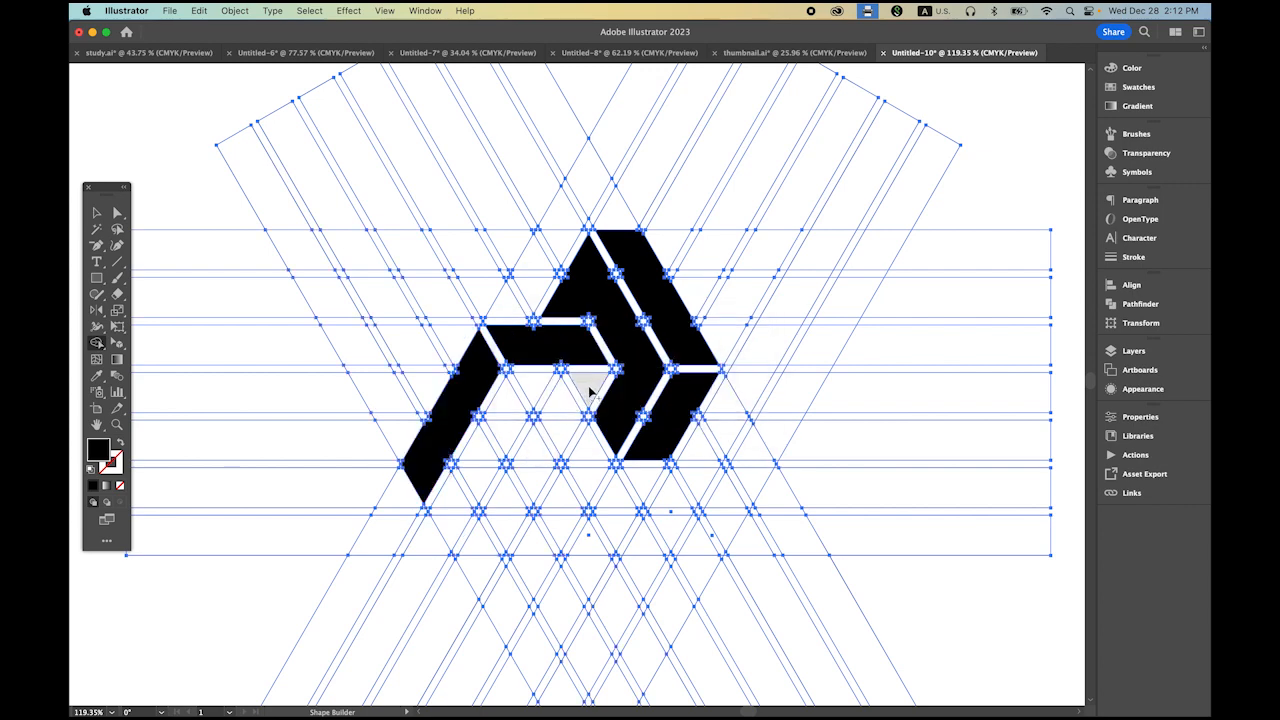
pyautogui.moveTo(590, 392)
pyautogui.mouseDown()
pyautogui.moveTo(515, 398)
pyautogui.moveTo(477, 478)
pyautogui.moveTo(449, 492)
pyautogui.moveTo(507, 499)
pyautogui.mouseUp()
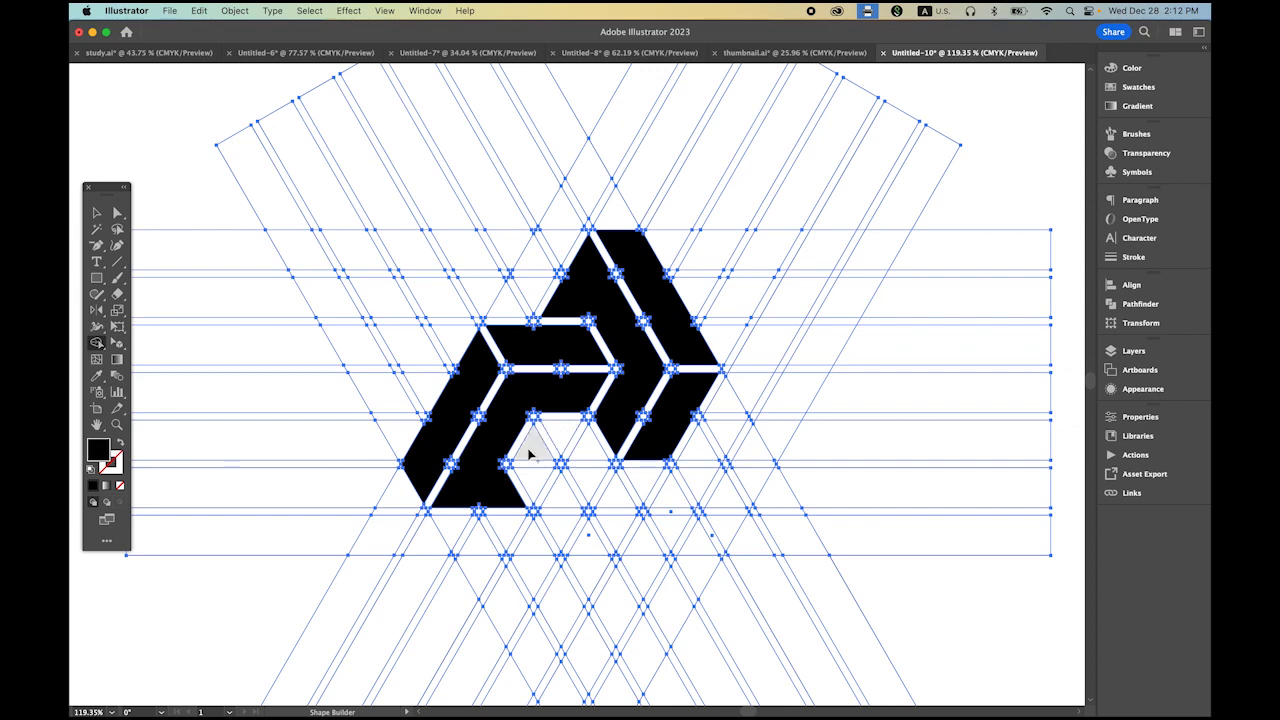
pyautogui.moveTo(535, 455); pyautogui.dragTo(557, 522)
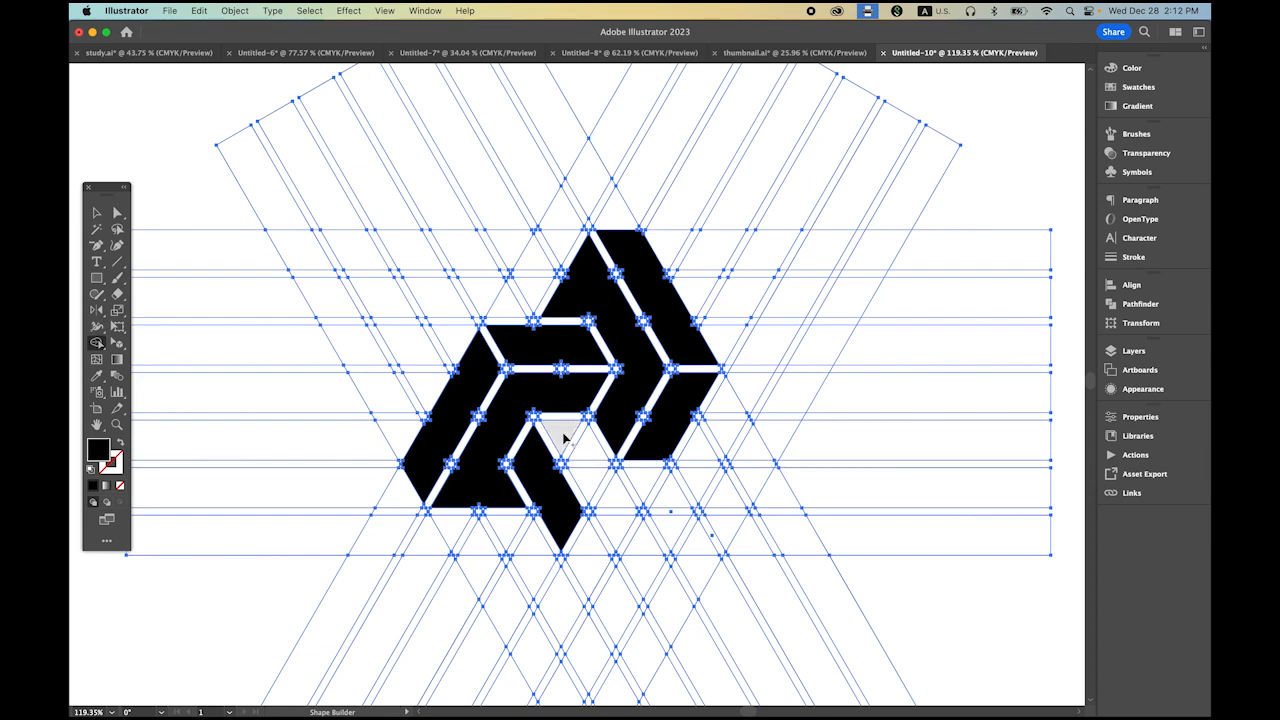
pyautogui.moveTo(595, 474)
pyautogui.mouseDown()
pyautogui.moveTo(640, 494)
pyautogui.moveTo(710, 495)
pyautogui.moveTo(709, 451)
pyautogui.mouseUp()
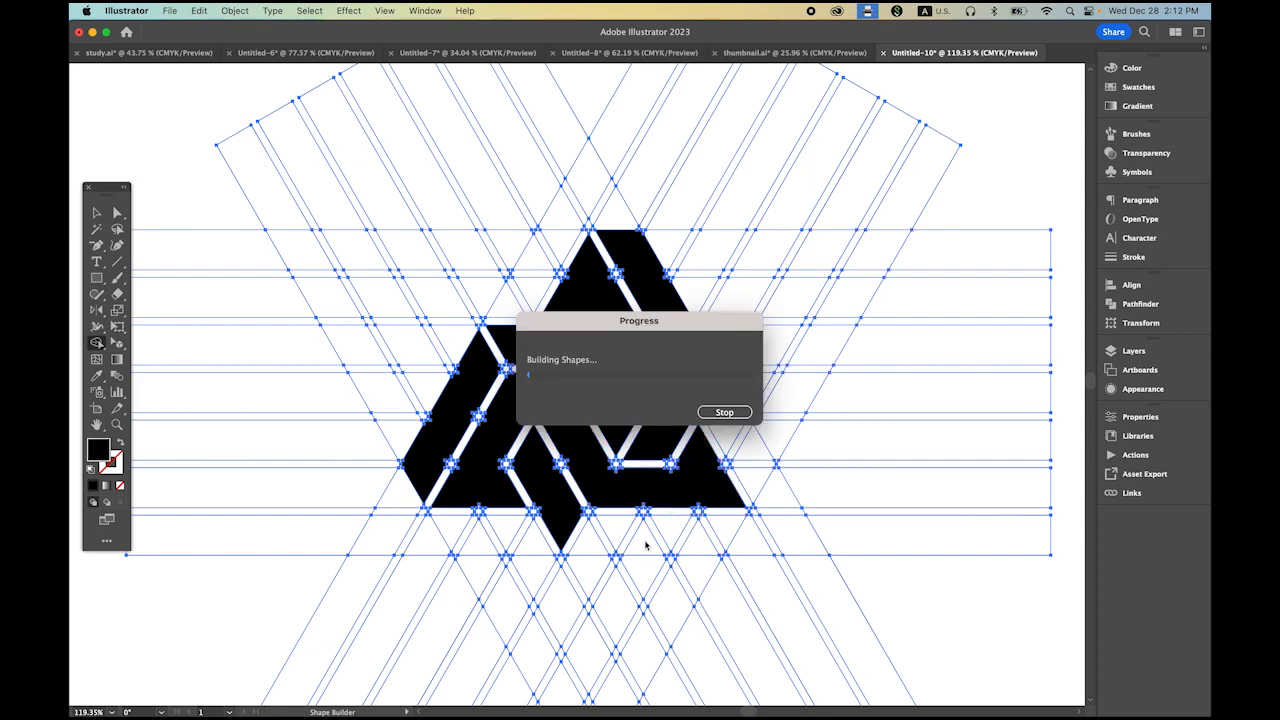
pyautogui.moveTo(597, 545); pyautogui.dragTo(726, 536)
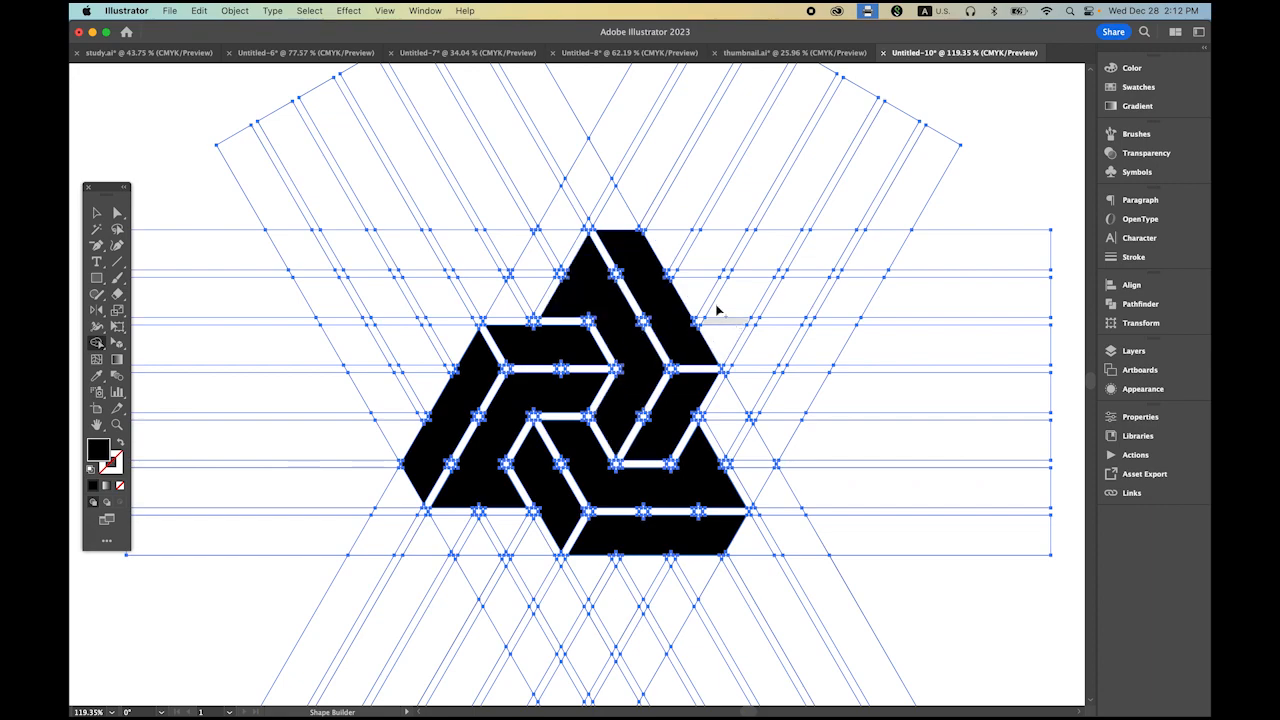
# Merge the small star-point slivers into the top arm's bent inner strip and the left arm's horizontal and bent strips with Shape Builder.
pyautogui.moveTo(614, 273); pyautogui.dragTo(900, 465)
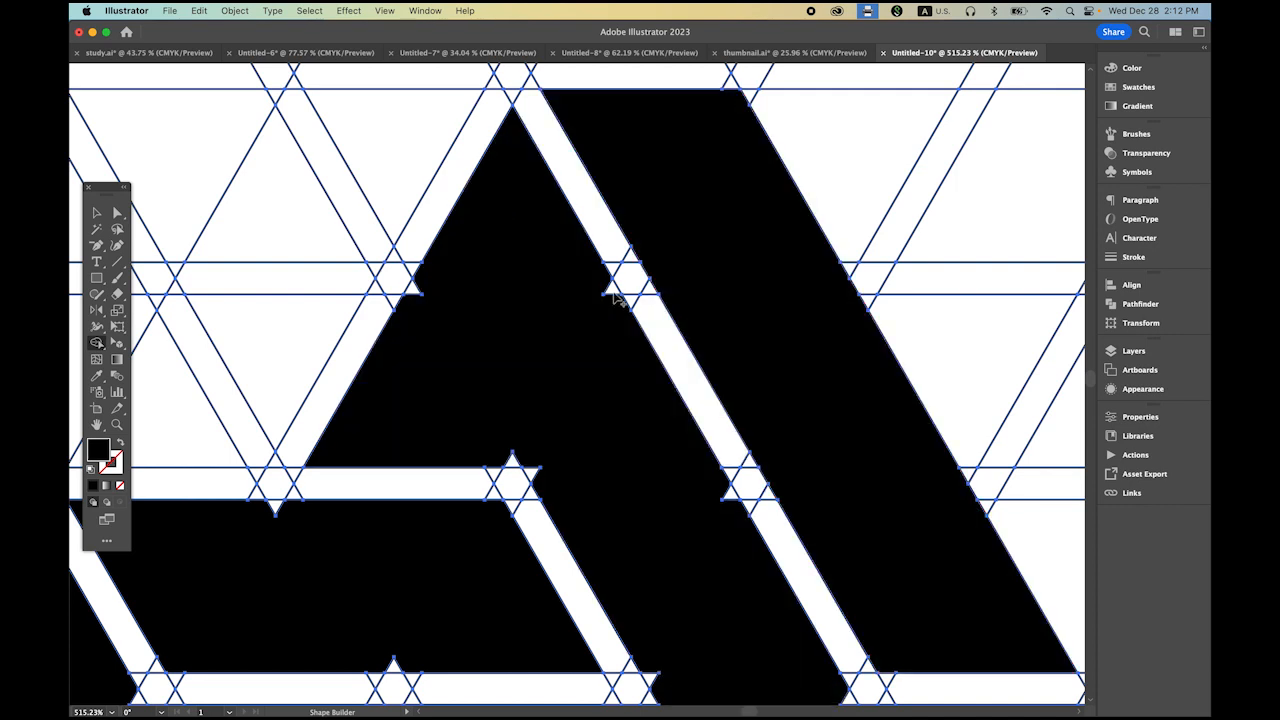
pyautogui.click(424, 305)
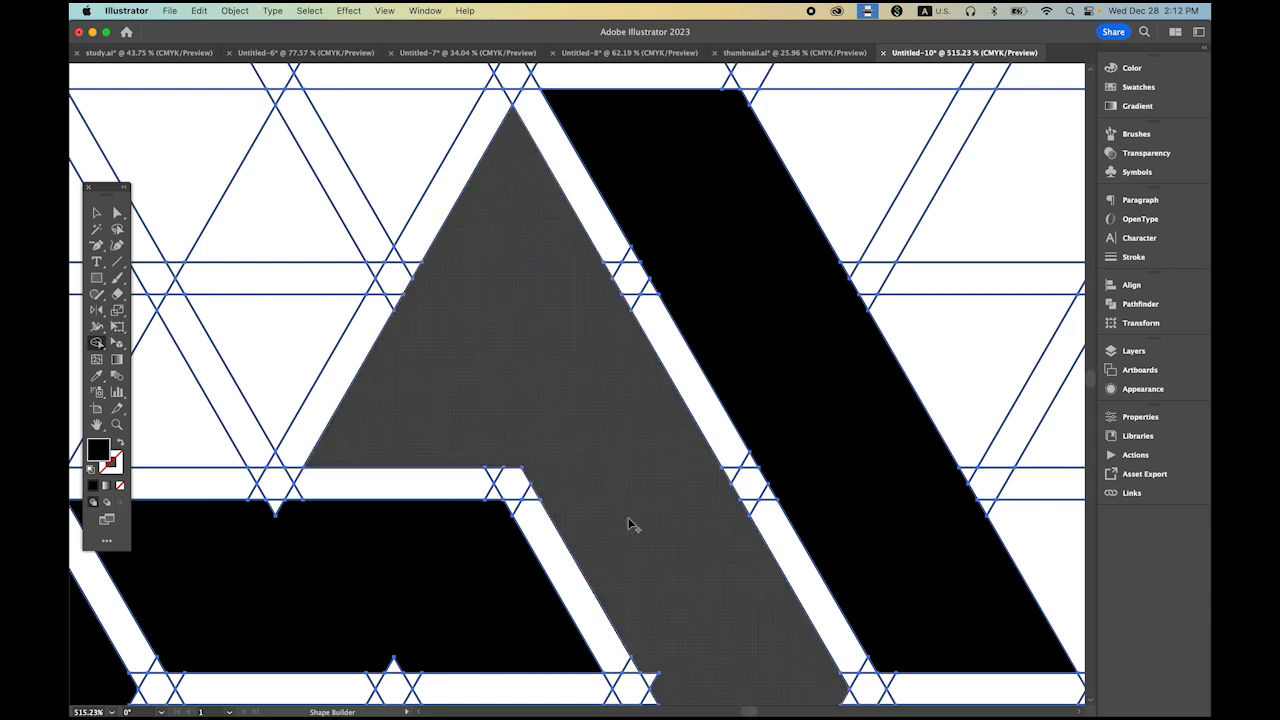
pyautogui.scroll(-5, 600, 420)
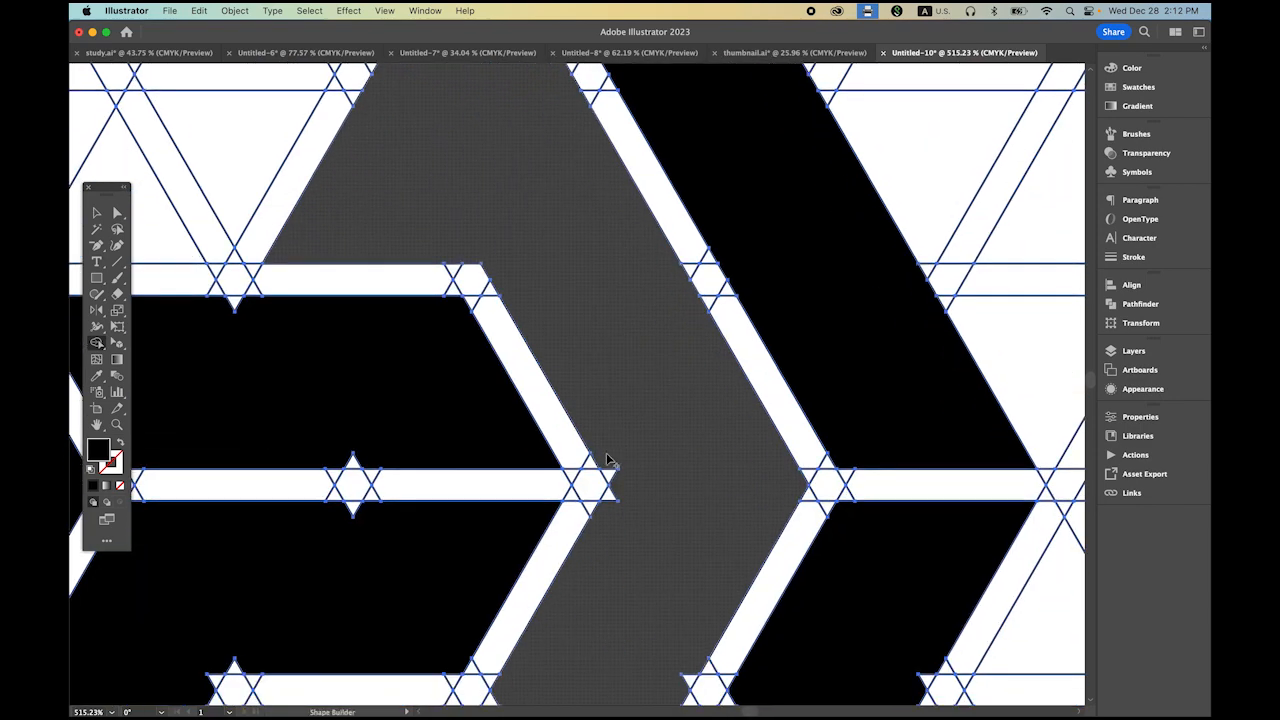
pyautogui.click(606, 505)
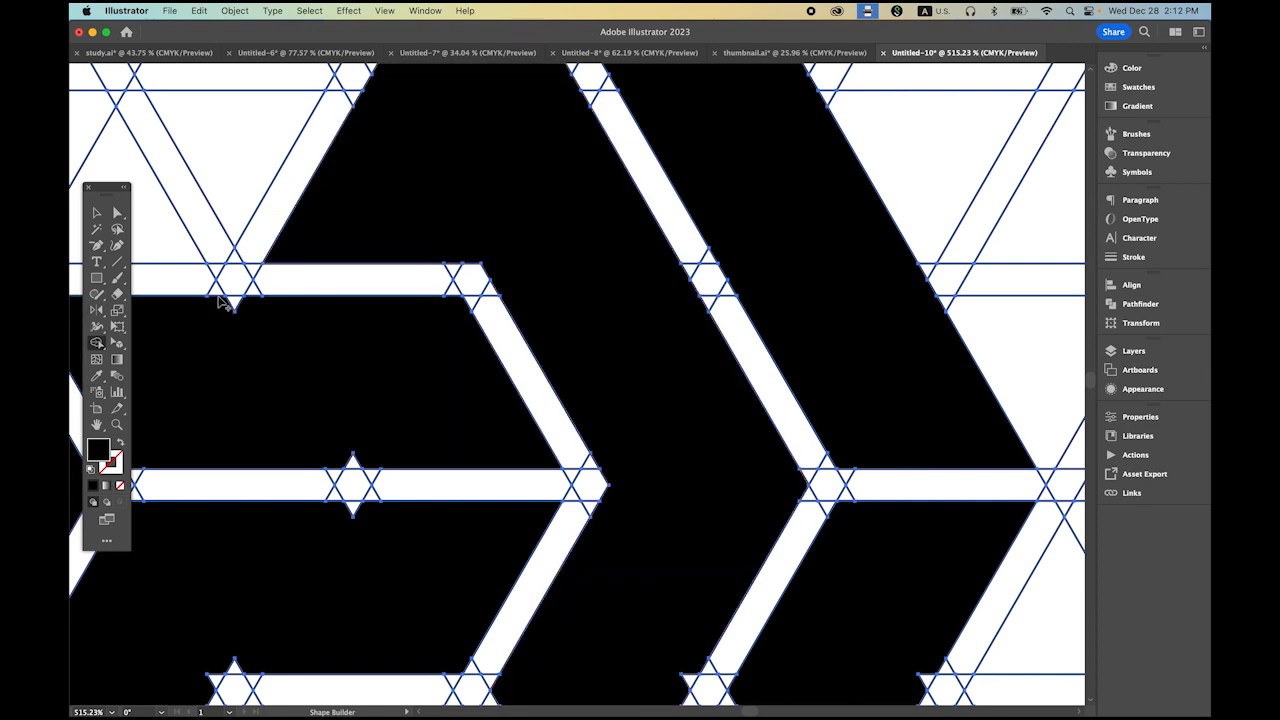
pyautogui.click(354, 465)
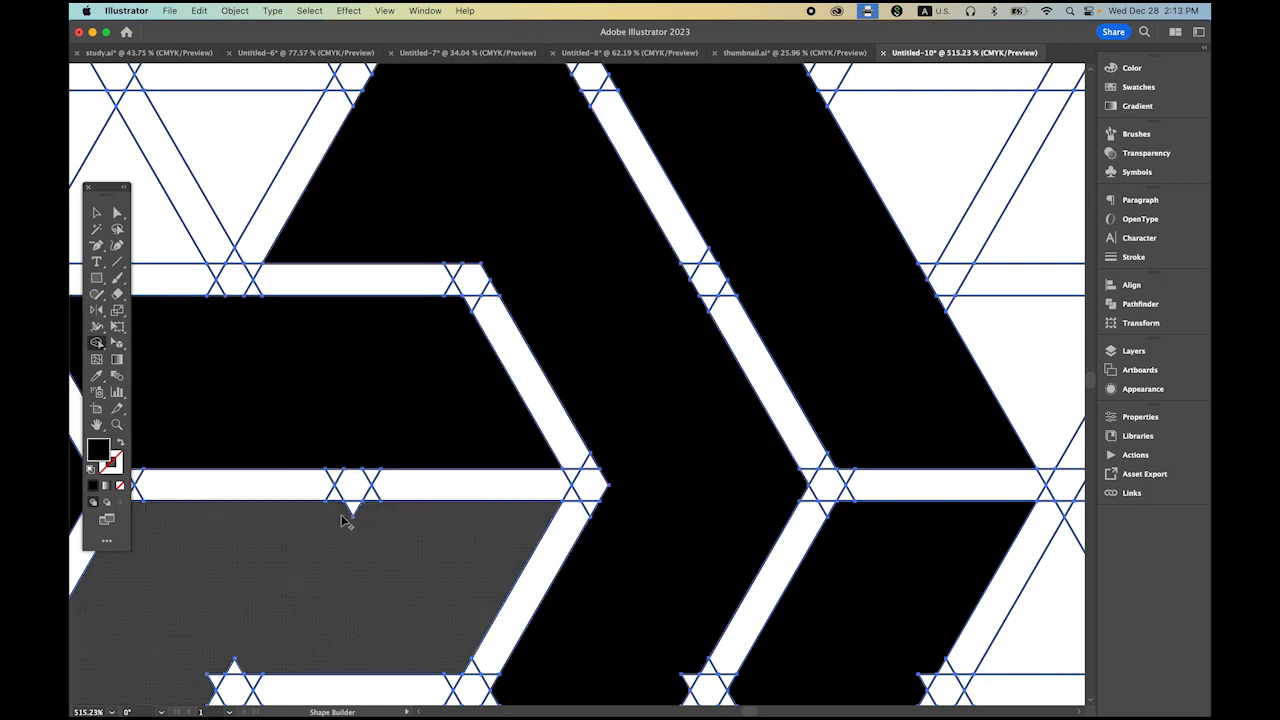
pyautogui.moveTo(354, 580); pyautogui.dragTo(601, 447)
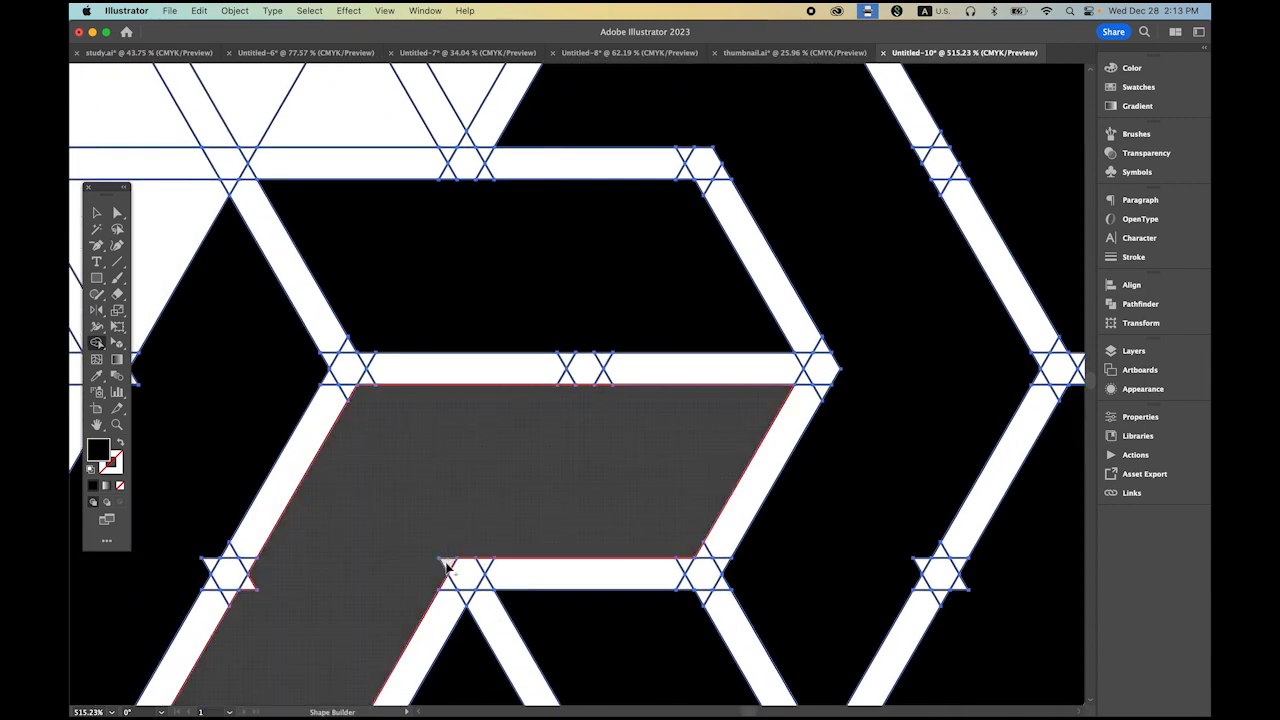
# Fill the remaining notches along the left arm's outer diagonal strip and the edges of its bent inner strip.
pyautogui.press('space')
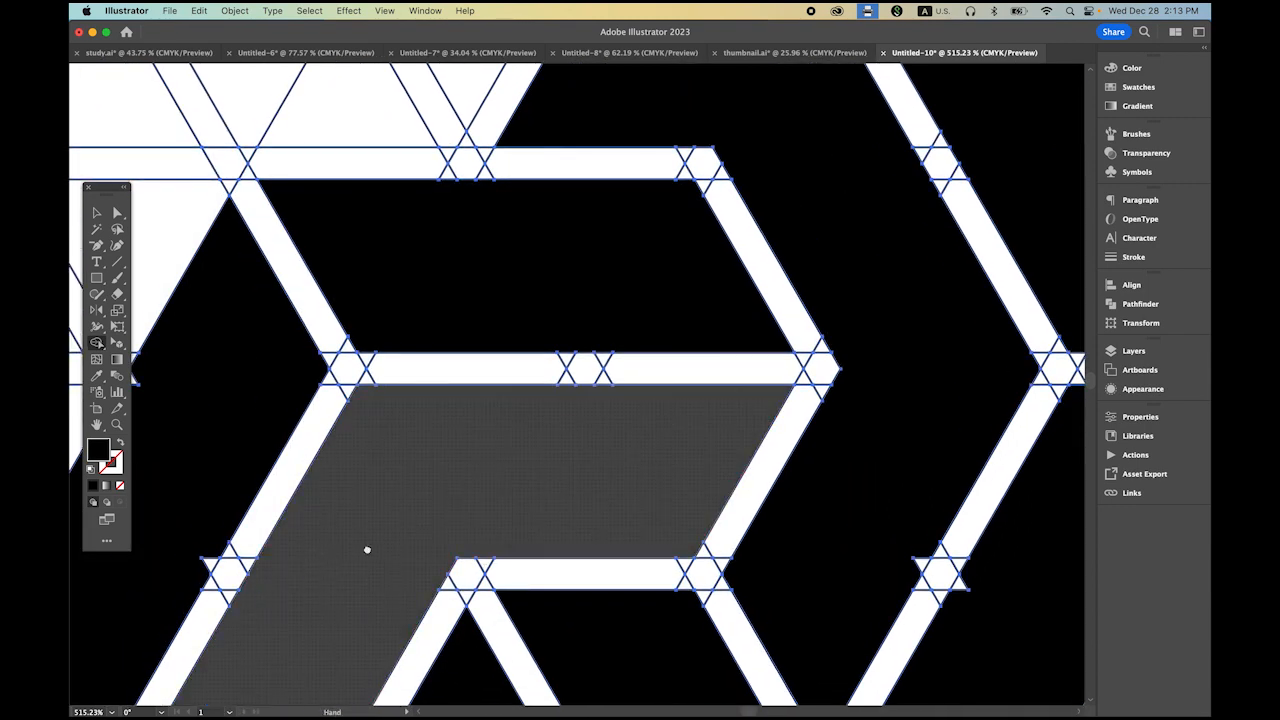
pyautogui.moveTo(367, 549); pyautogui.dragTo(682, 484)
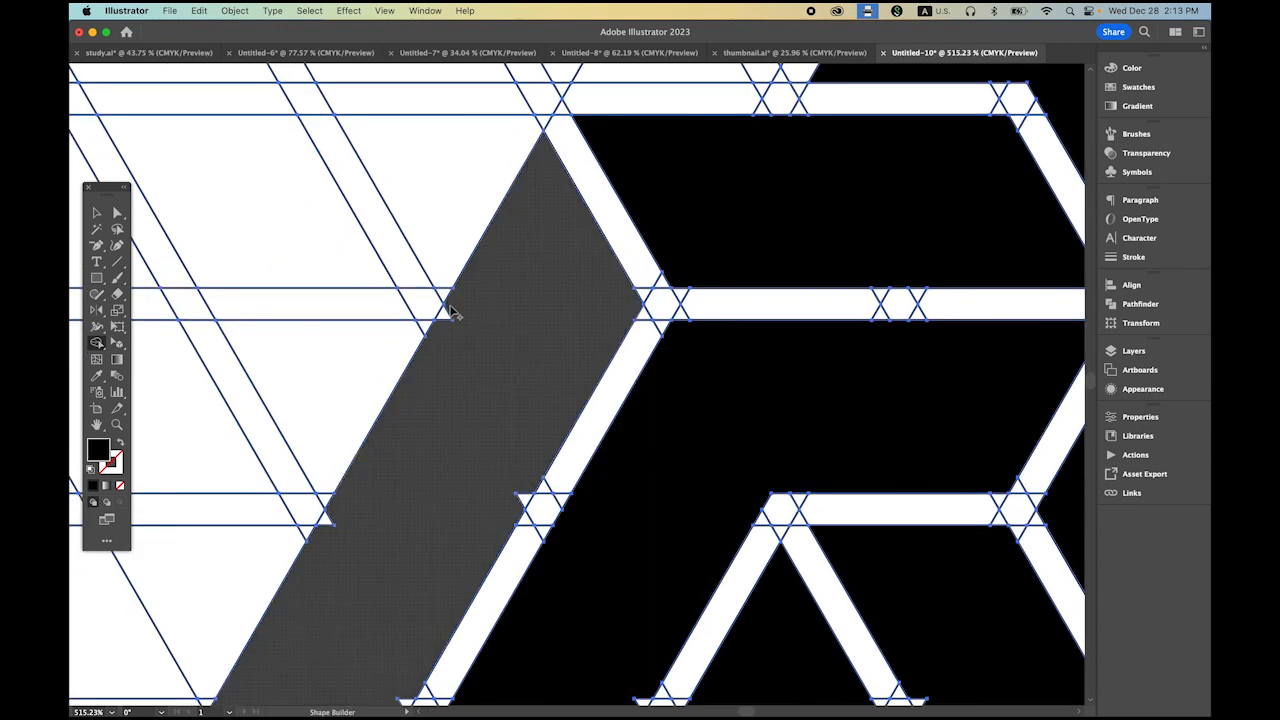
pyautogui.moveTo(525, 497)
pyautogui.mouseDown()
pyautogui.moveTo(400, 534)
pyautogui.moveTo(343, 514)
pyautogui.moveTo(329, 529)
pyautogui.mouseUp()
pyautogui.scroll(-3, 395, 568)
pyautogui.hscroll(2, 395, 568)
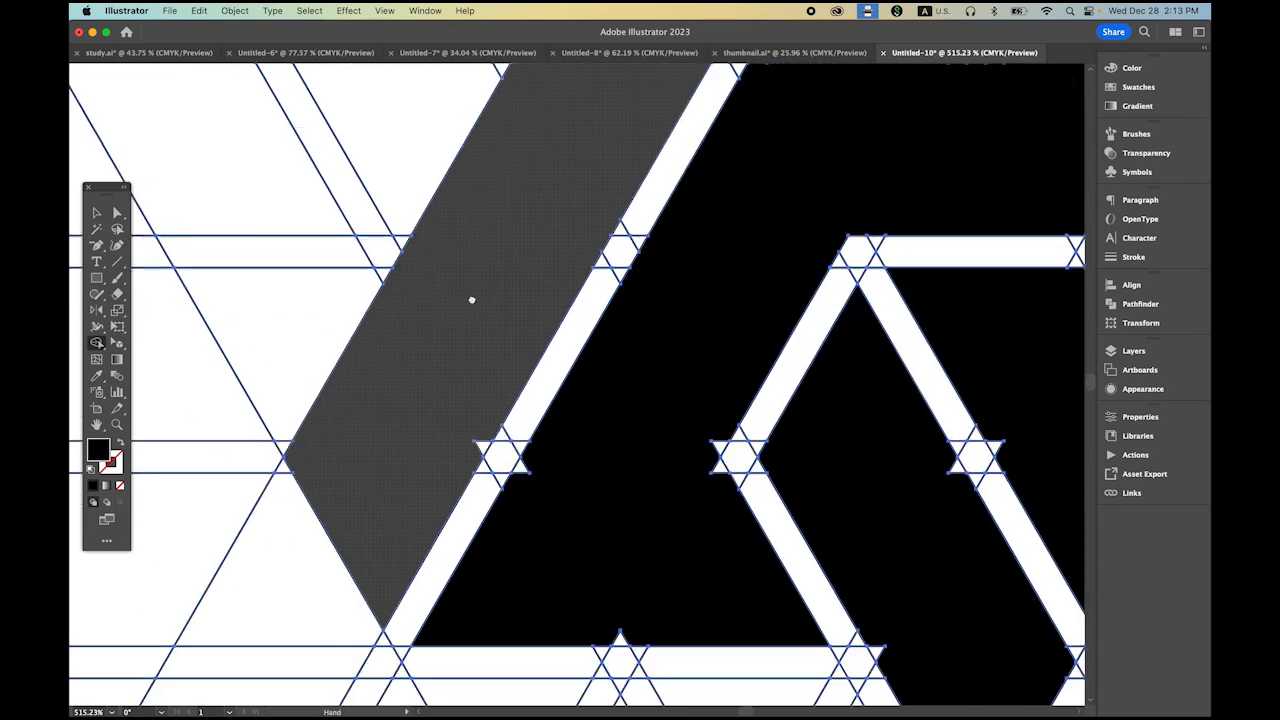
pyautogui.click(482, 444)
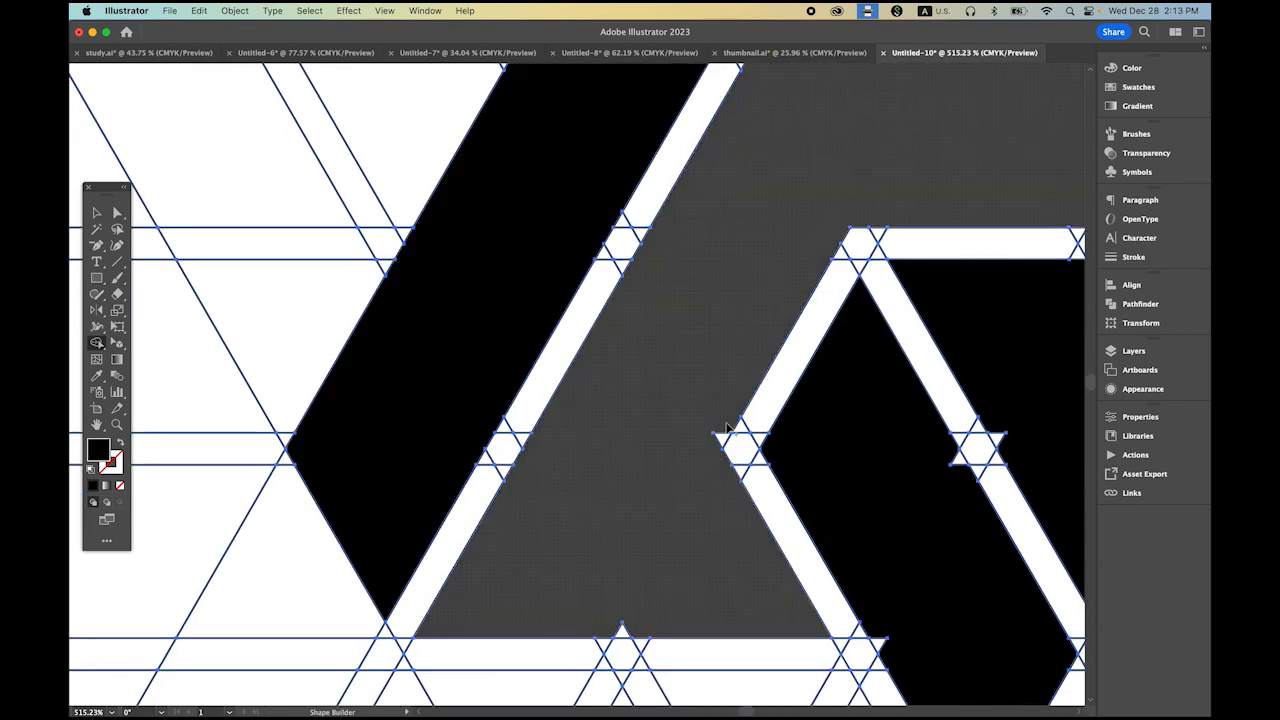
pyautogui.click(619, 622)
pyautogui.moveTo(611, 632); pyautogui.dragTo(702, 571)
# Fill the notches along the mark's central strips and the diagonal strip on the right side.
pyautogui.hscroll(10, 434, 563)
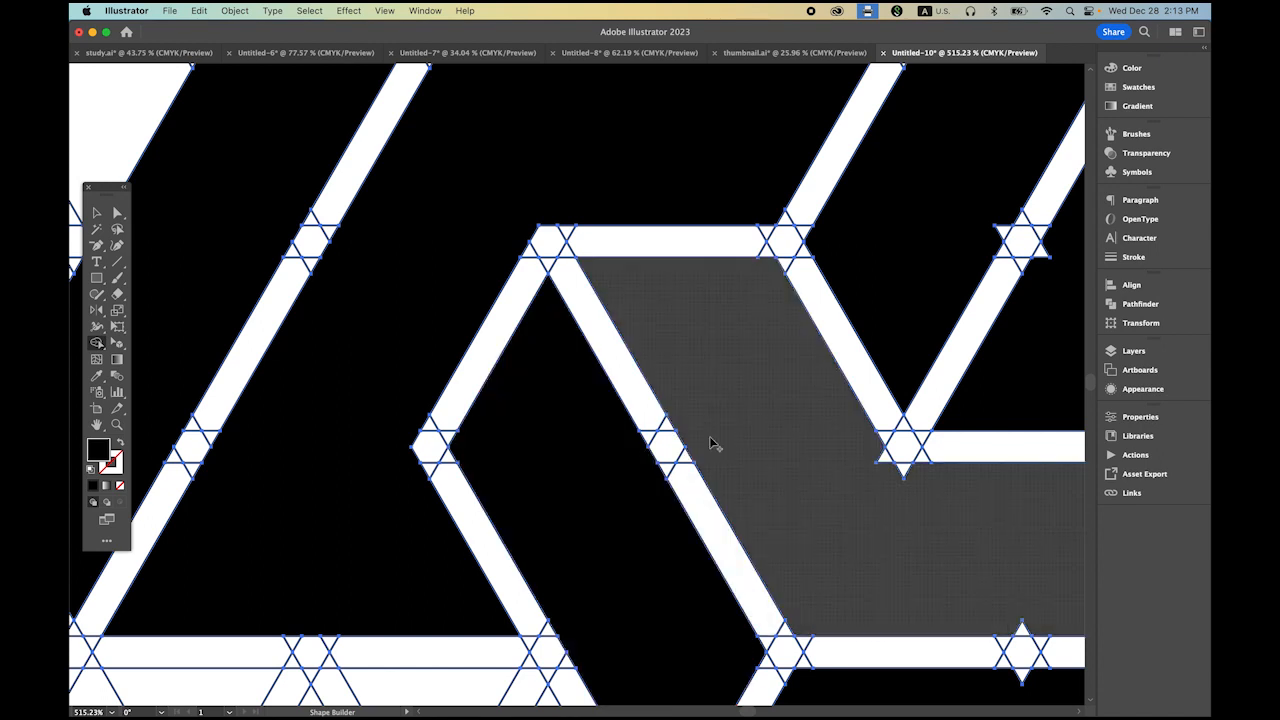
pyautogui.hscroll(10, 605, 465)
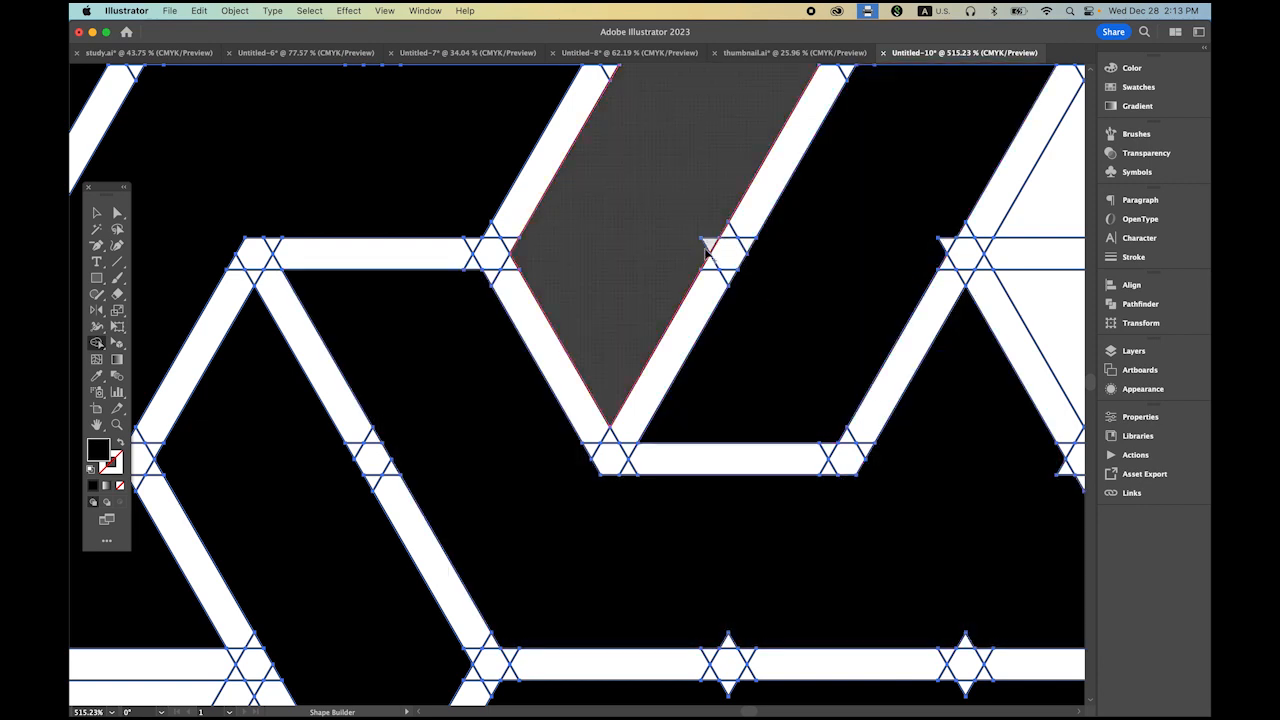
pyautogui.moveTo(705, 253); pyautogui.dragTo(709, 254)
pyautogui.press('space')
pyautogui.moveTo(788, 248); pyautogui.dragTo(568, 497)
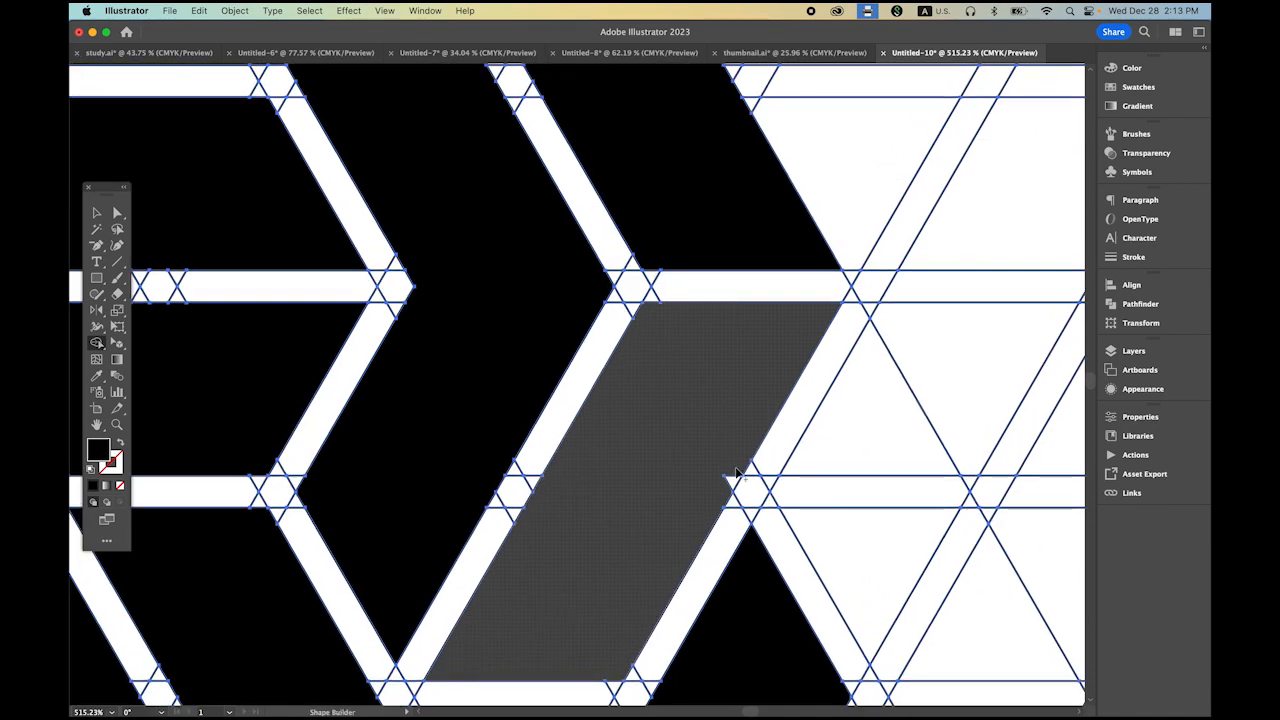
# Merge the slivers into the lower arm's bent and bottom strips so their edges run straight, and deselect everything.
pyautogui.scroll(-5, 703, 431)
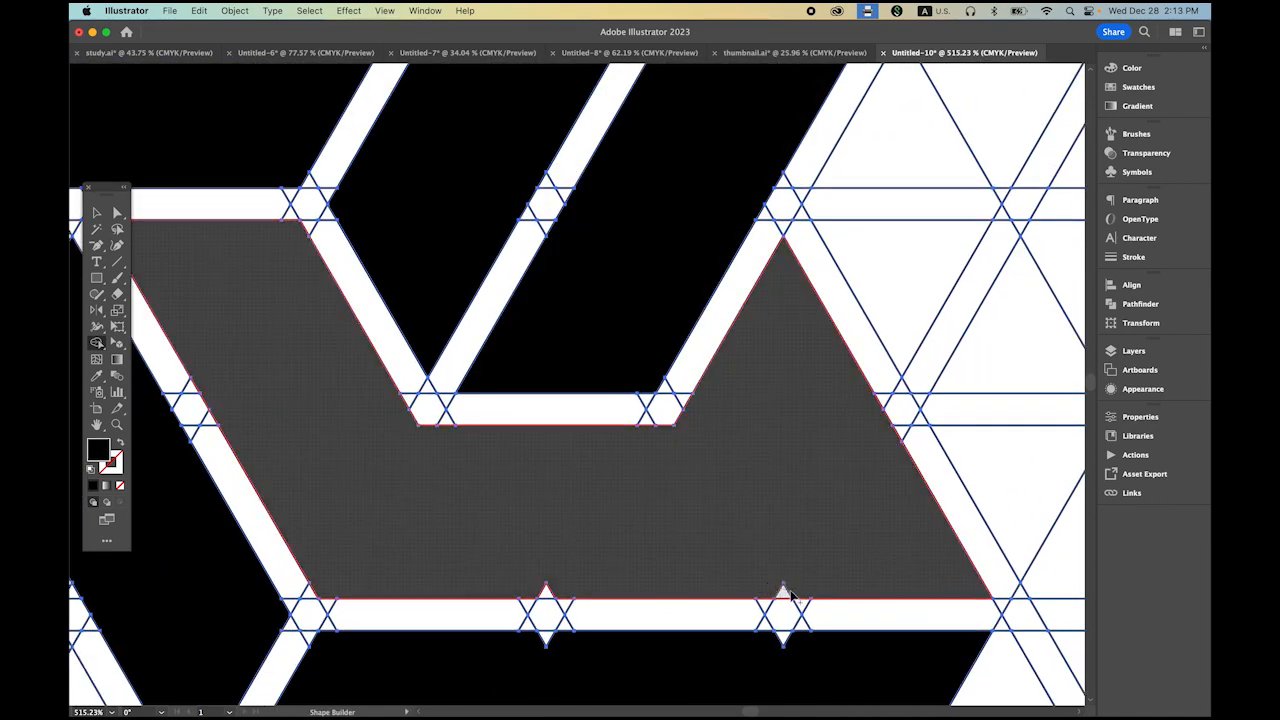
pyautogui.press('space')
pyautogui.moveTo(649, 390); pyautogui.dragTo(661, 355)
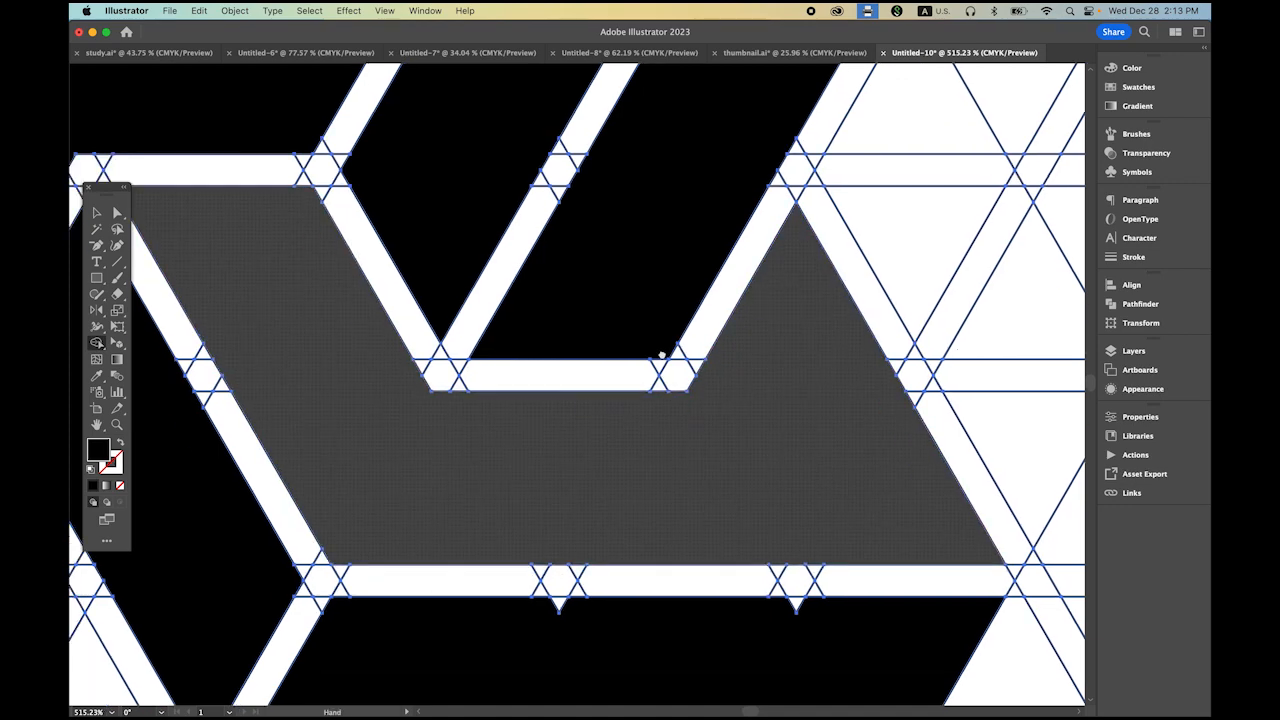
pyautogui.scroll(-5, 661, 355)
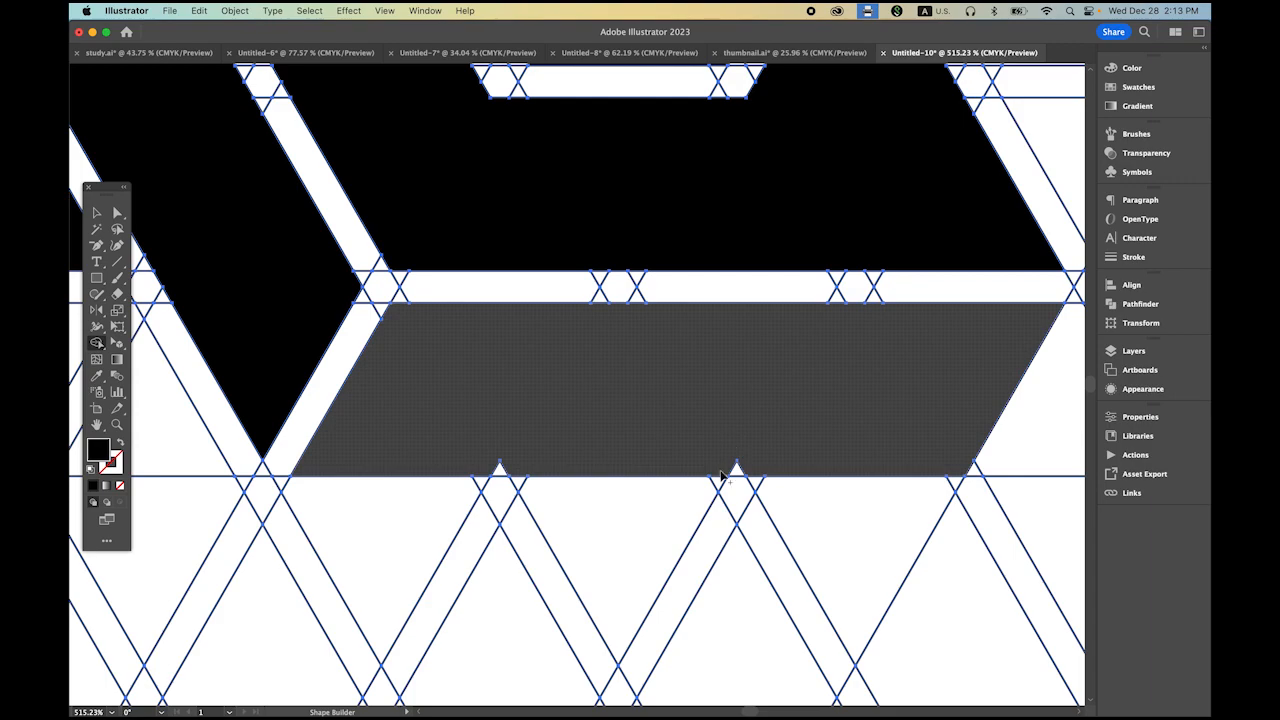
pyautogui.moveTo(500, 472)
pyautogui.mouseDown()
pyautogui.moveTo(710, 441)
pyautogui.moveTo(651, 371)
pyautogui.moveTo(497, 277)
pyautogui.moveTo(561, 202)
pyautogui.moveTo(76, 470)
pyautogui.moveTo(92, 590)
pyautogui.mouseUp()
pyautogui.press('super+a')
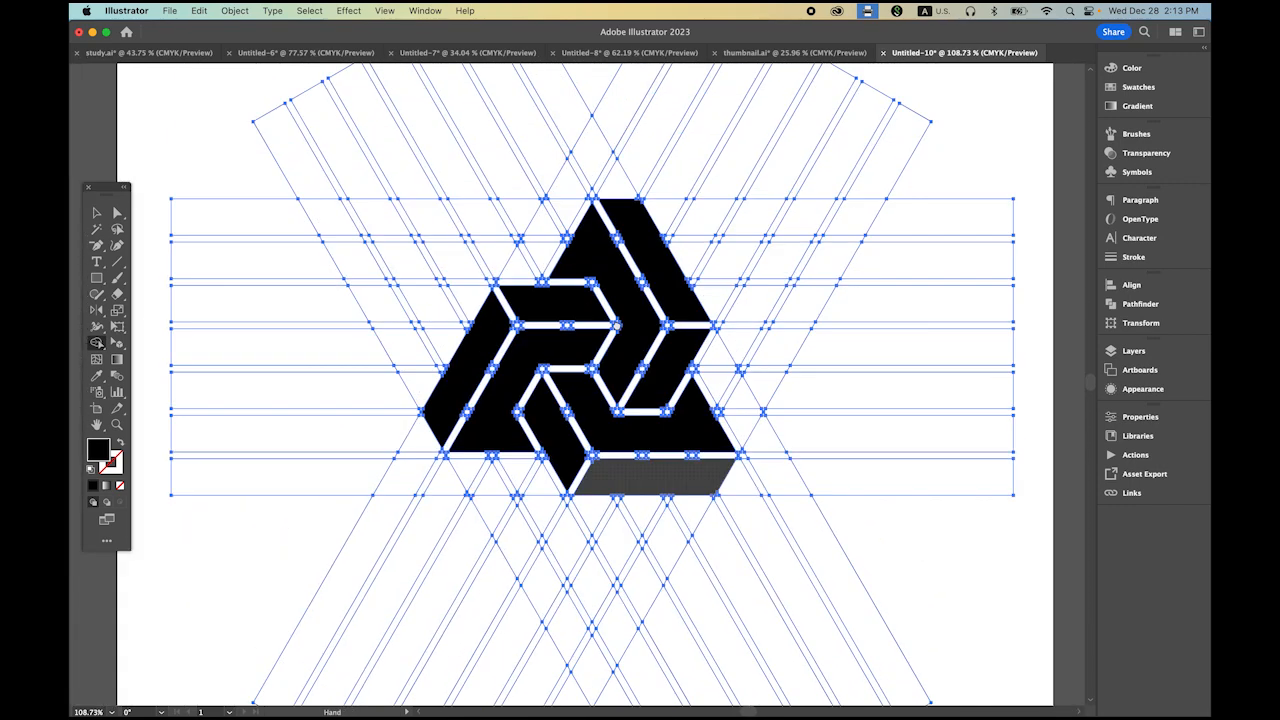
pyautogui.click(96, 212)
pyautogui.click(182, 163)
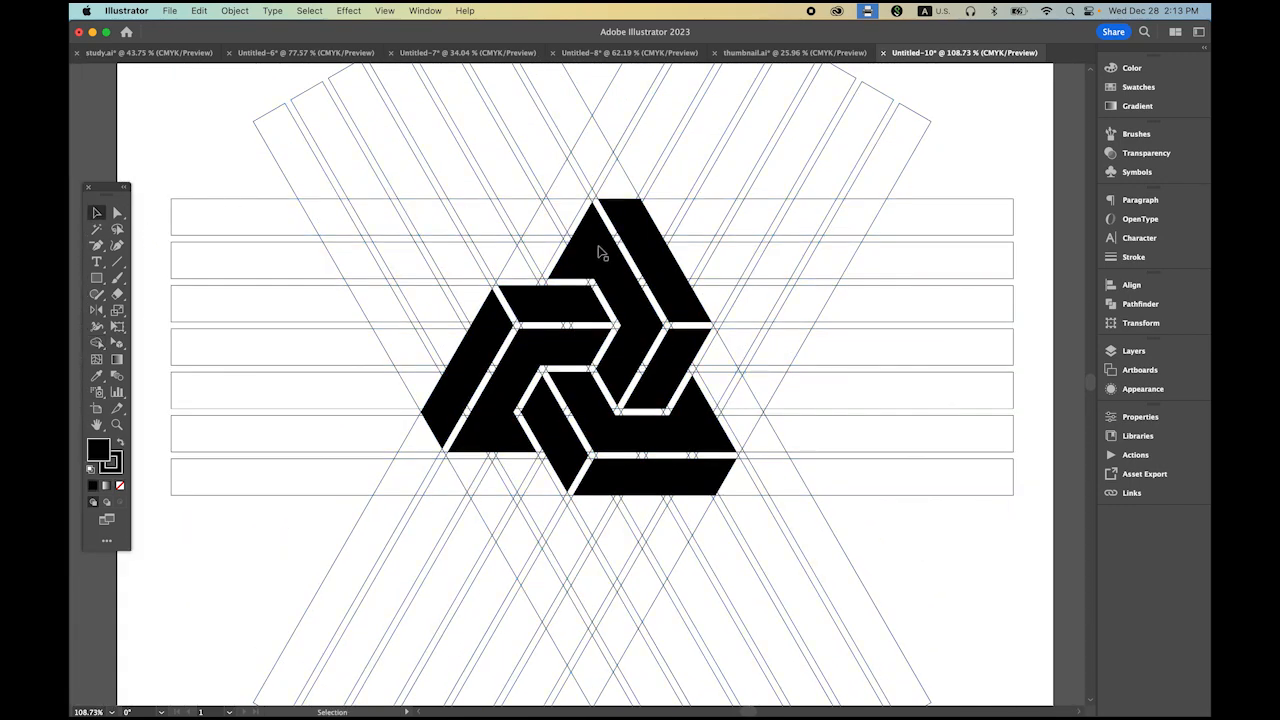
# Ungroup all the artwork so the black pieces separate from the grid bars, and clear the selection.
pyautogui.click(660, 268)
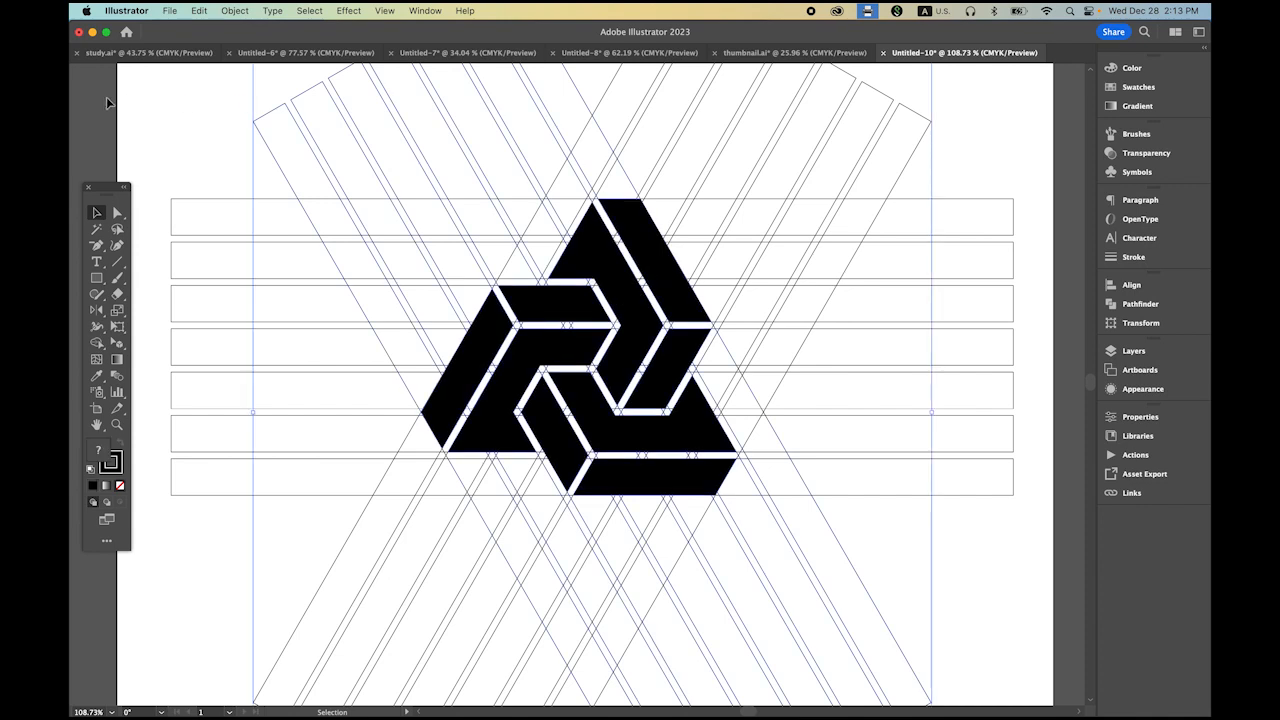
pyautogui.press('super+a')
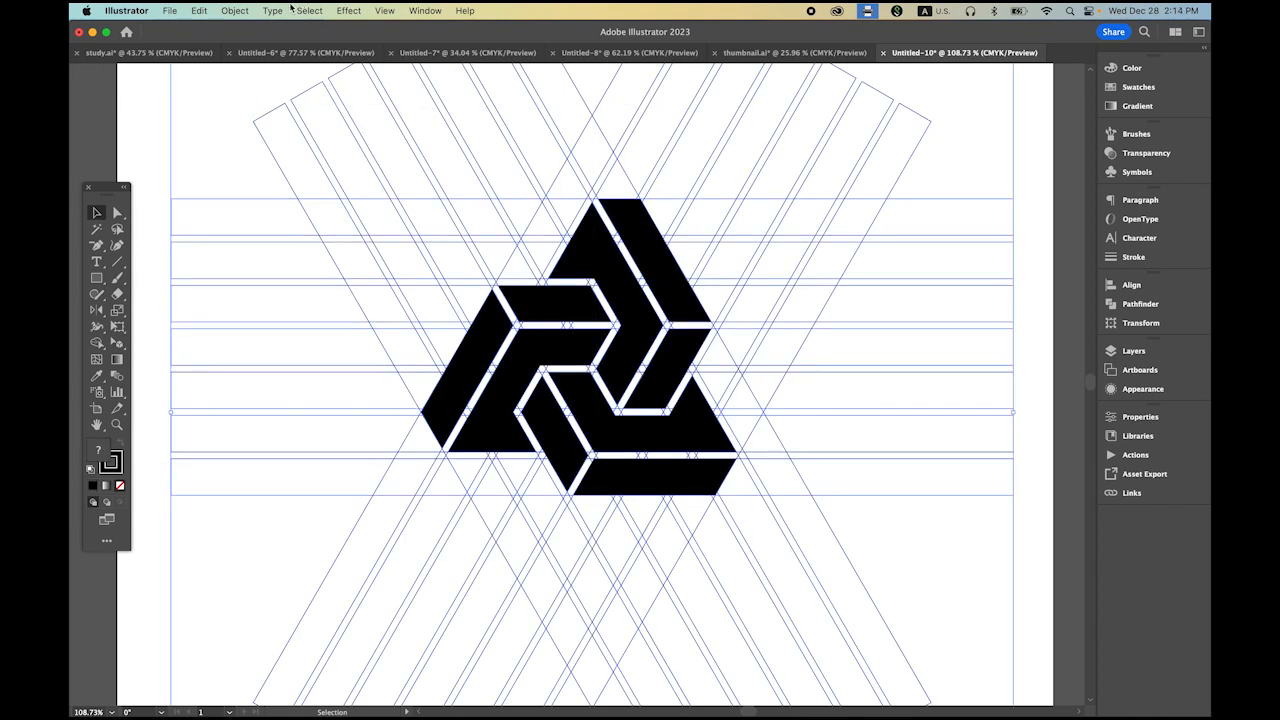
pyautogui.click(234, 10)
pyautogui.click(259, 110)
pyautogui.click(154, 134)
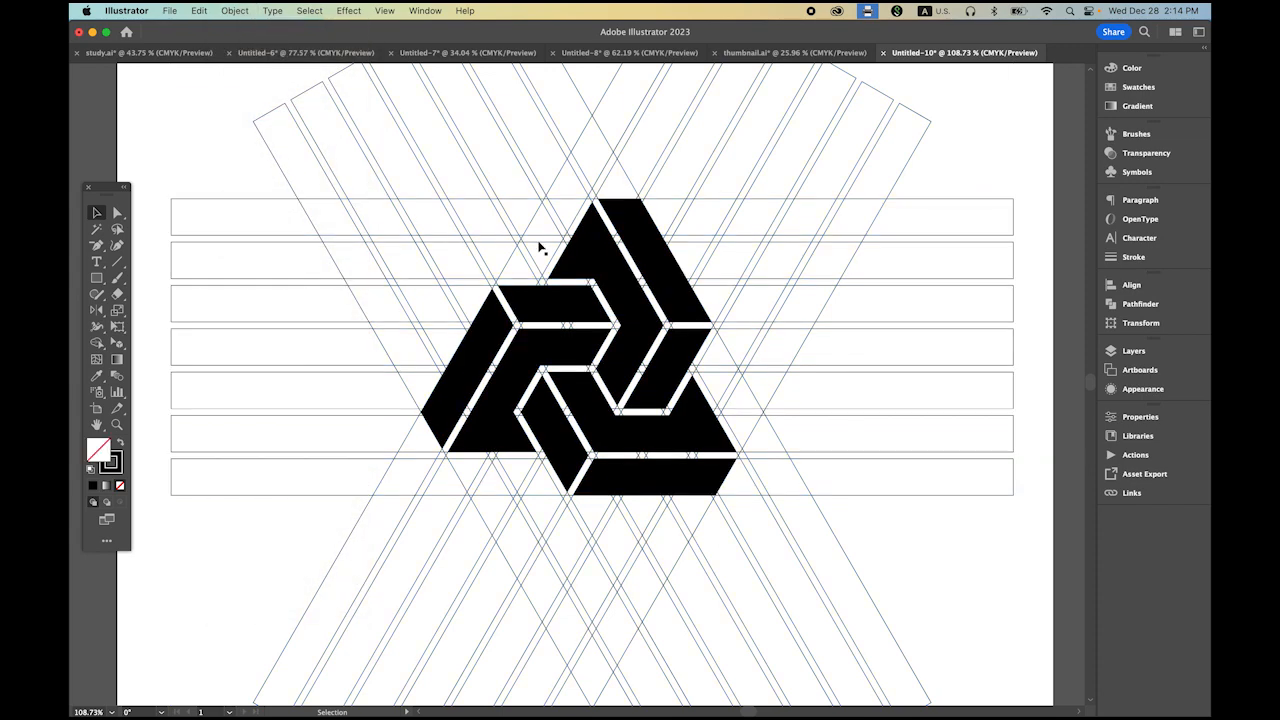
# Select all the black pieces of the triangular mark and set their stroke to none.
pyautogui.click(651, 267)
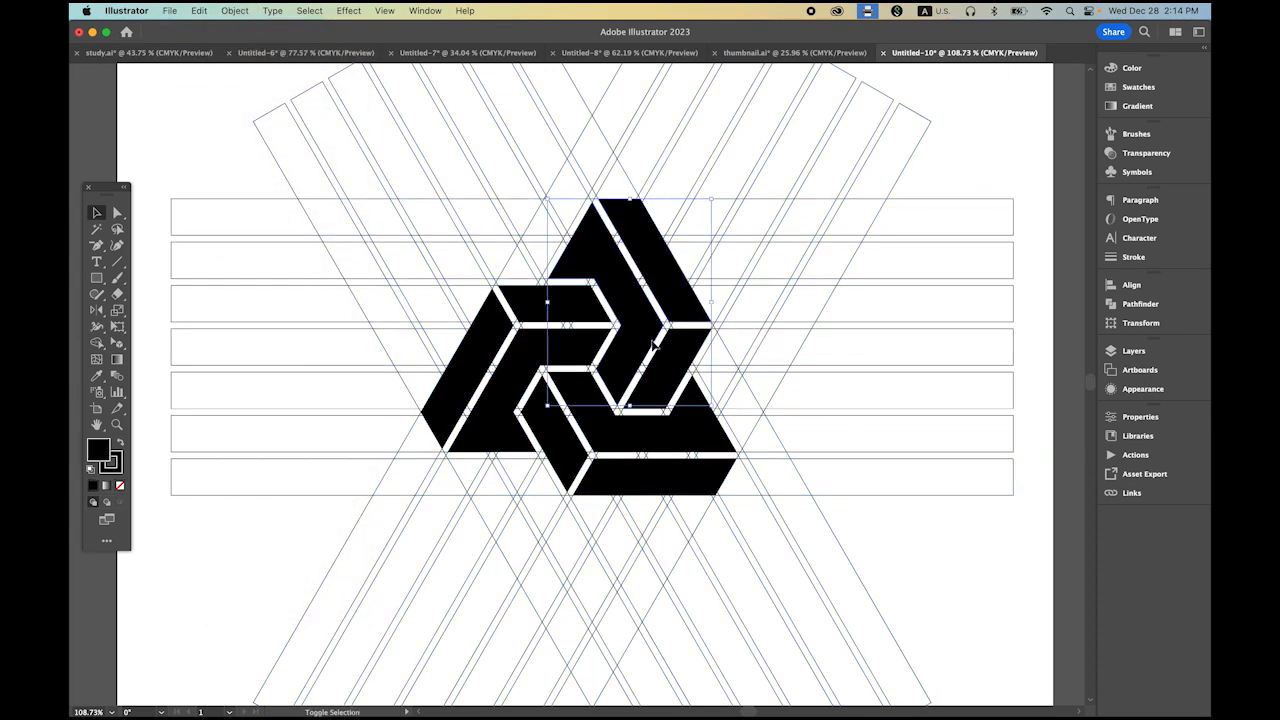
pyautogui.keyDown('shift'); pyautogui.click(593, 258); pyautogui.keyUp('shift')
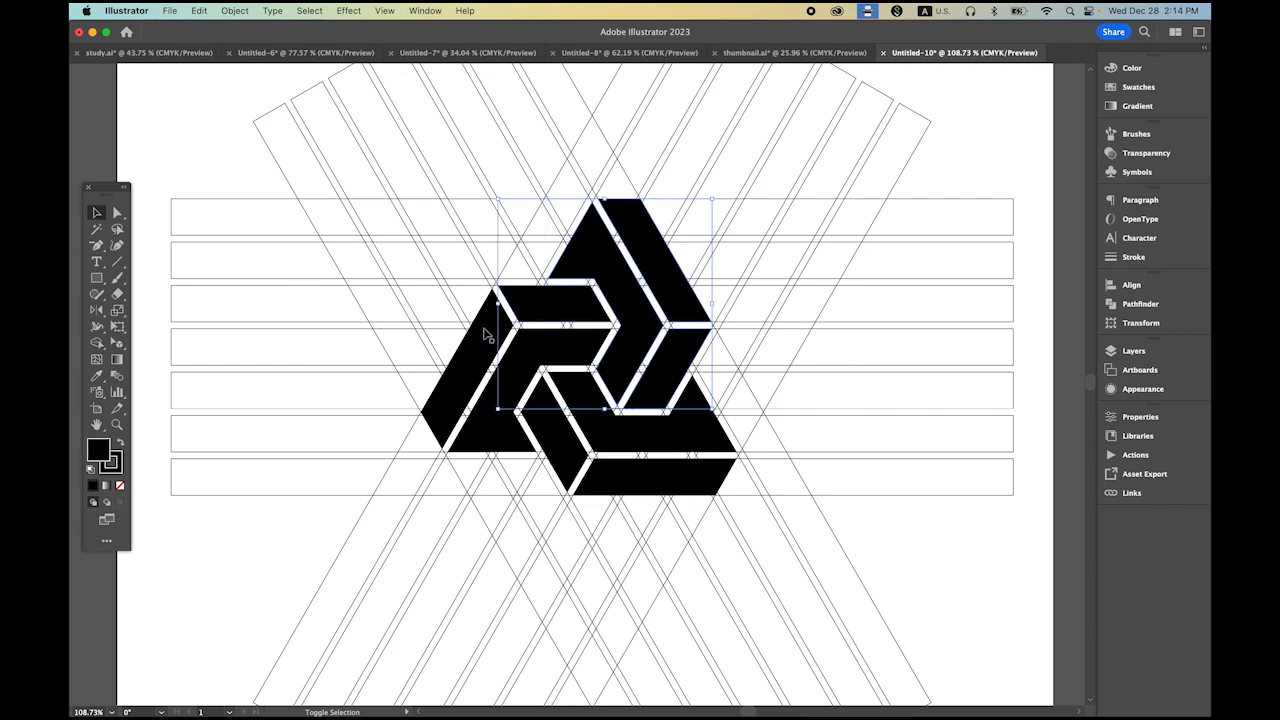
pyautogui.keyDown('shift'); pyautogui.click(524, 354); pyautogui.keyUp('shift')
pyautogui.keyDown('shift'); pyautogui.click(609, 429); pyautogui.keyUp('shift')
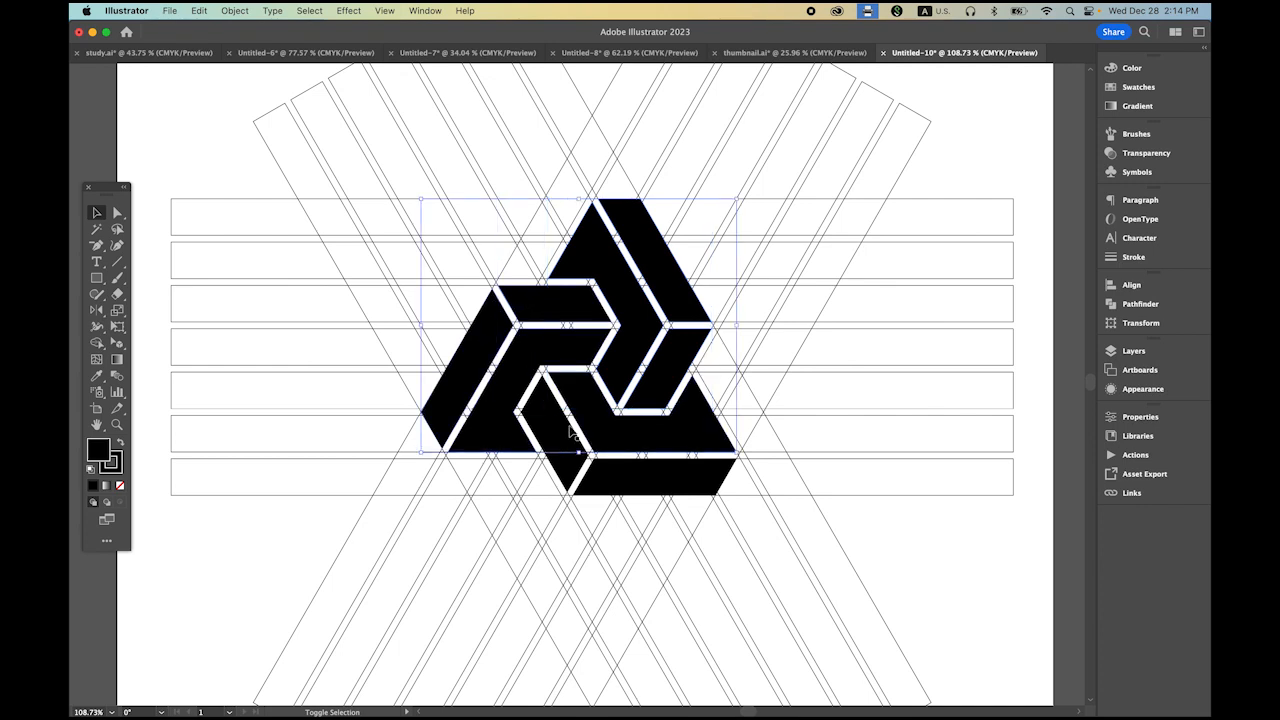
pyautogui.keyDown('shift'); pyautogui.click(546, 430); pyautogui.keyUp('shift')
pyautogui.keyDown('shift'); pyautogui.click(634, 487); pyautogui.keyUp('shift')
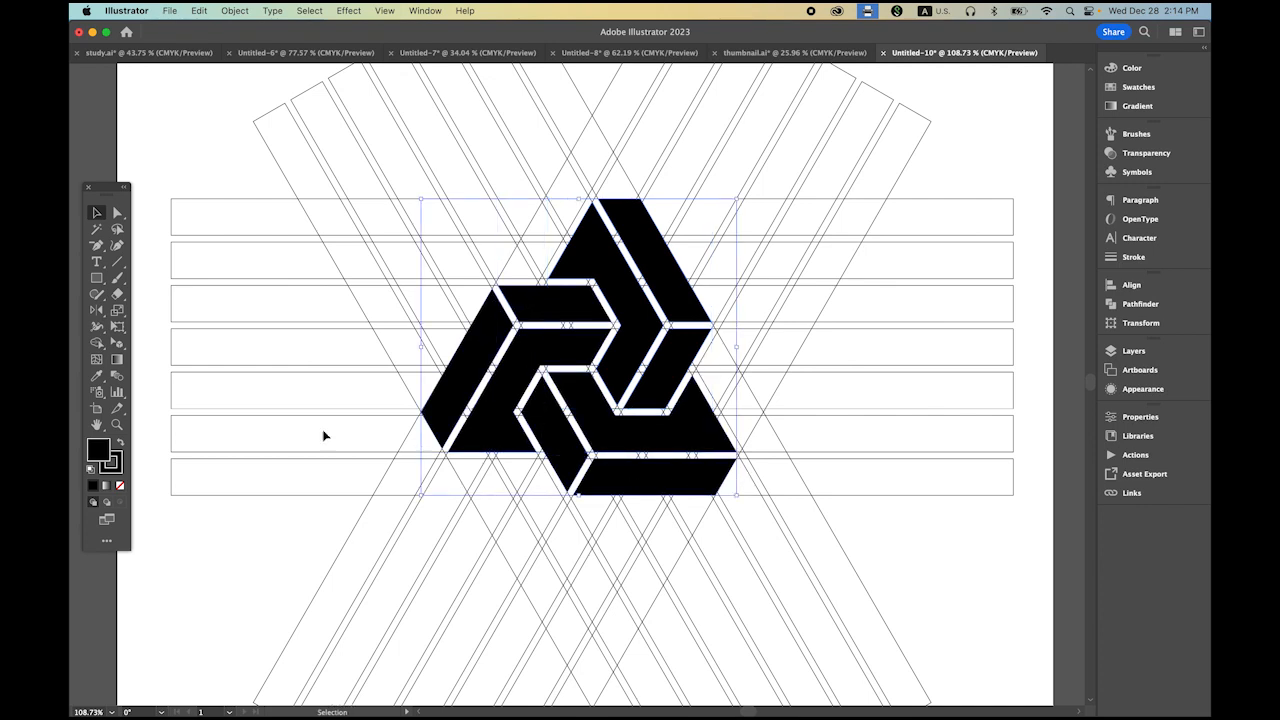
pyautogui.click(118, 466)
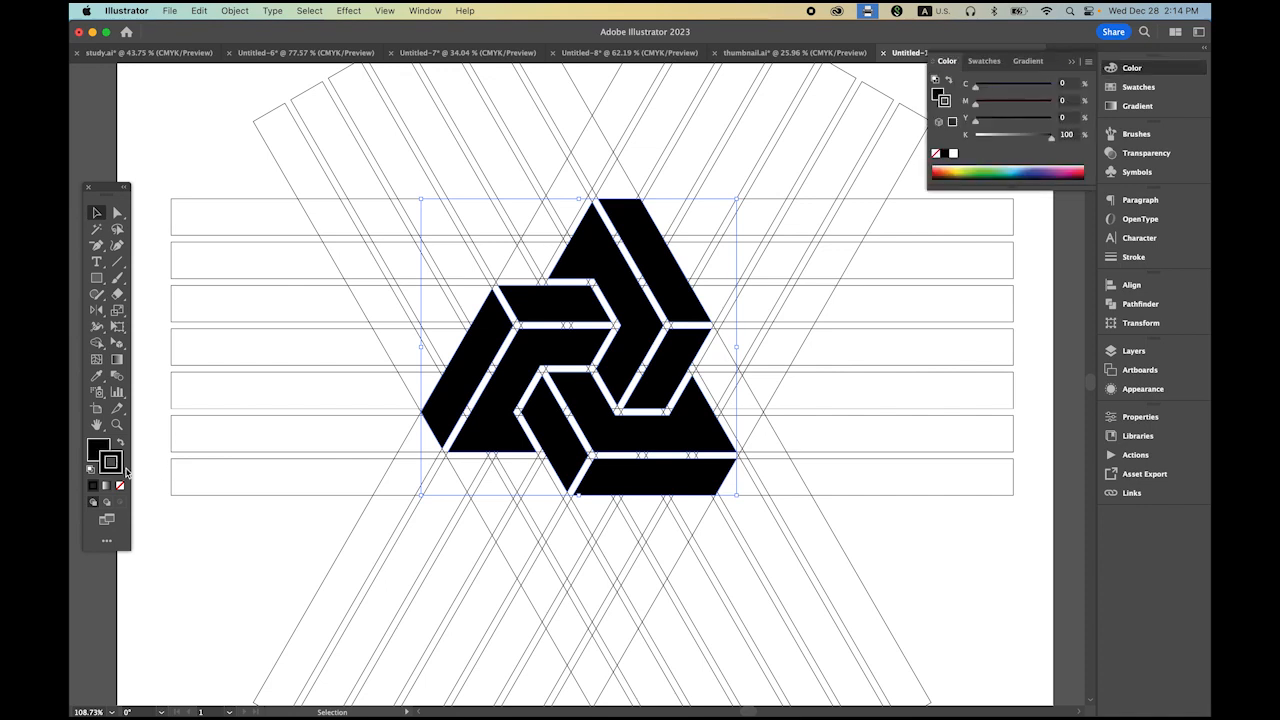
pyautogui.click(120, 487)
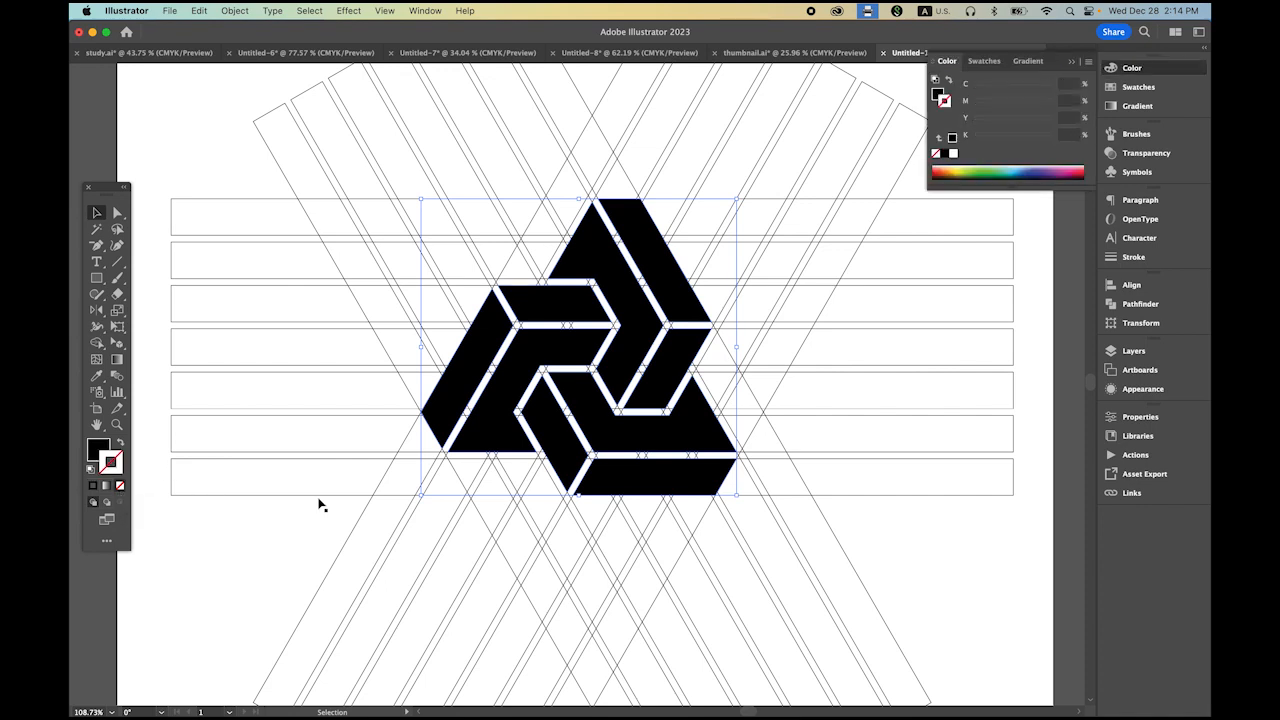
# Move the black mark off the artboard to its left and delete all the leftover grid bars.
pyautogui.scroll(-5, 680, 448)
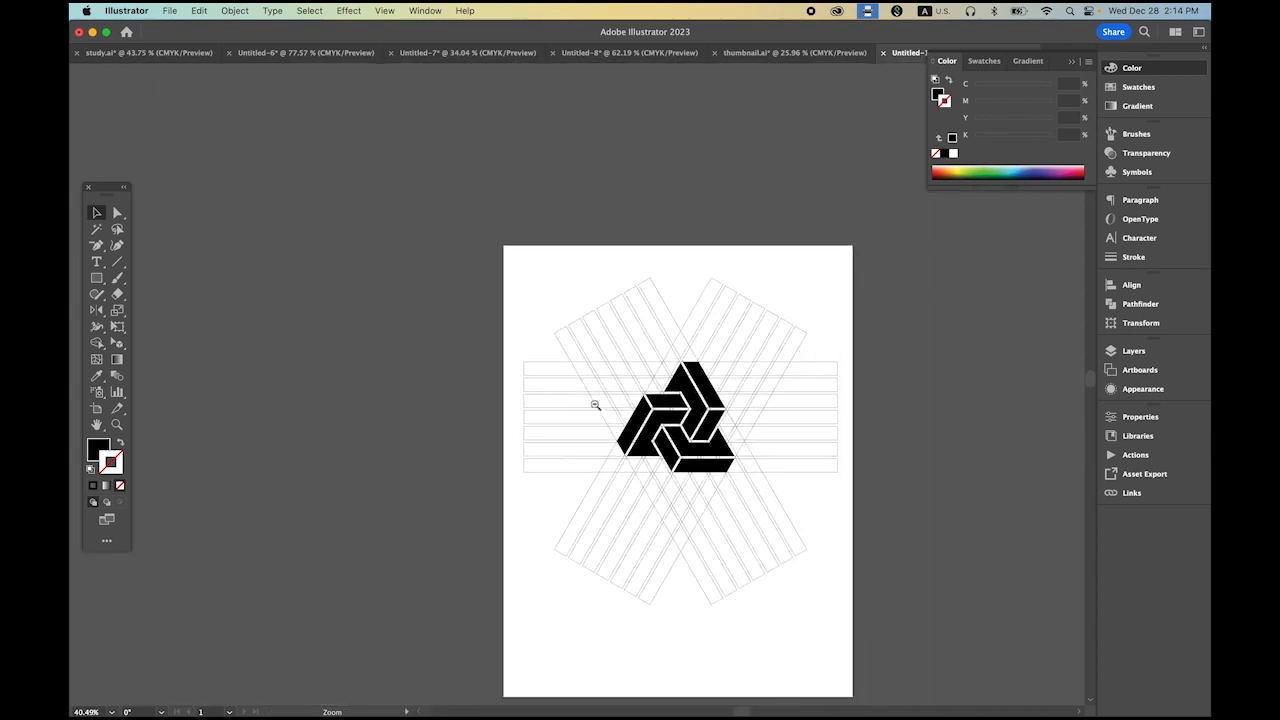
pyautogui.moveTo(680, 405); pyautogui.dragTo(365, 351)
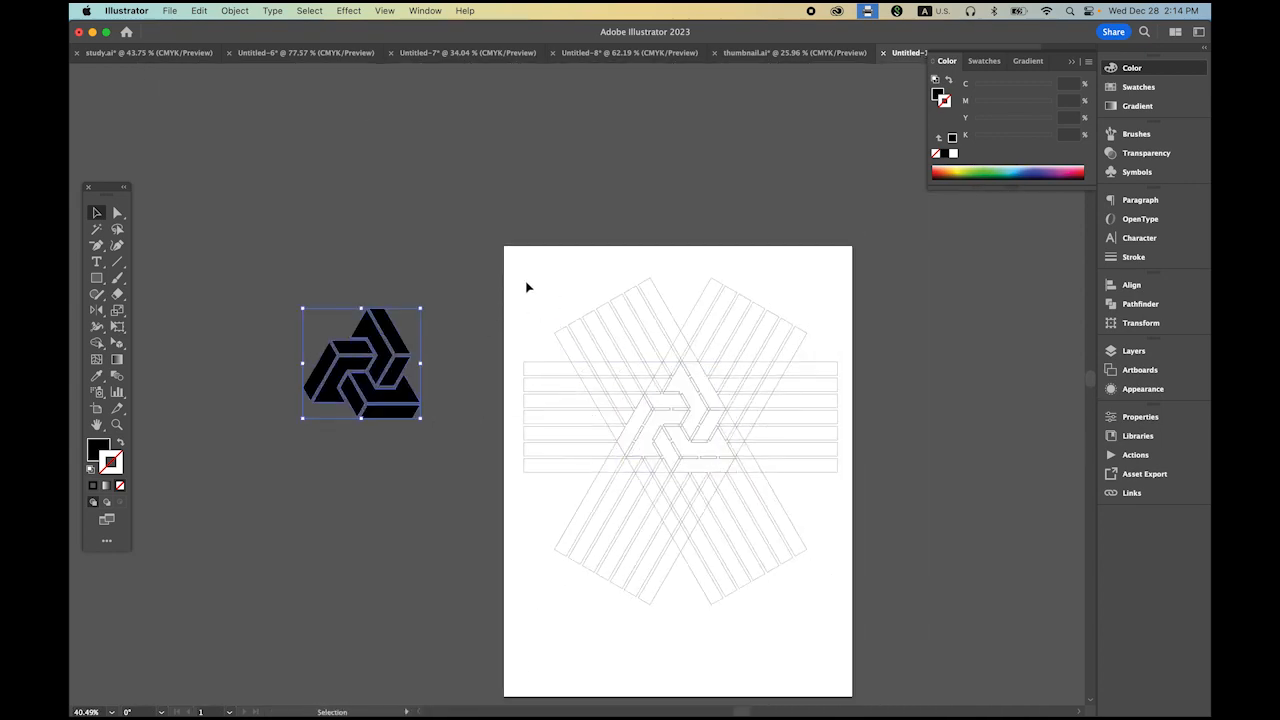
pyautogui.moveTo(516, 250); pyautogui.dragTo(834, 622)
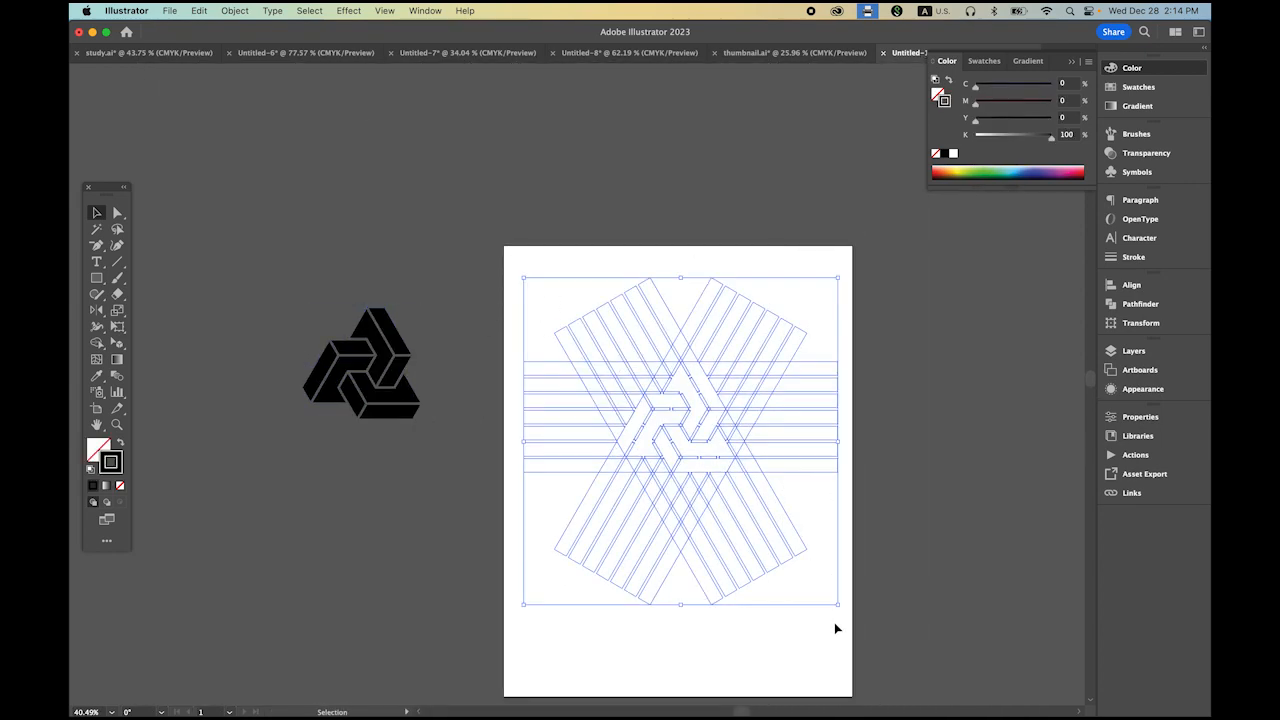
pyautogui.press('Delete')
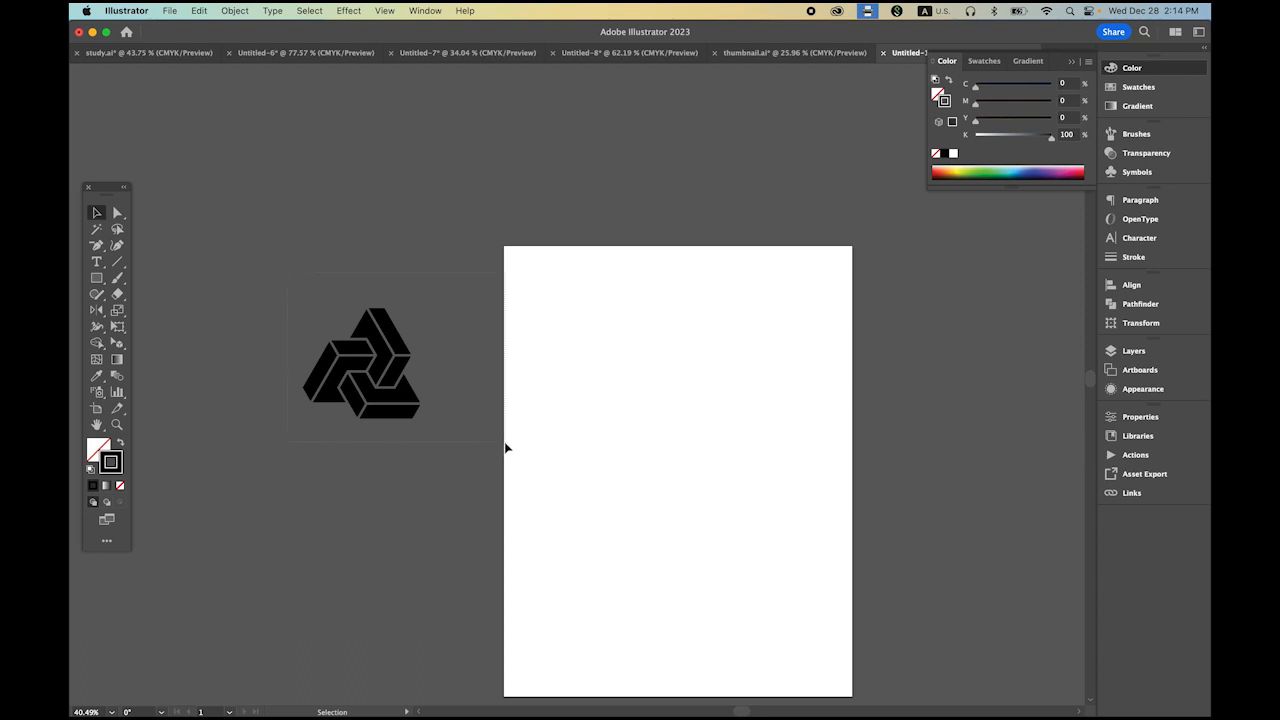
# Move the finished mark back onto the upper part of the artboard and deselect it.
pyautogui.moveTo(390, 368); pyautogui.dragTo(653, 330)
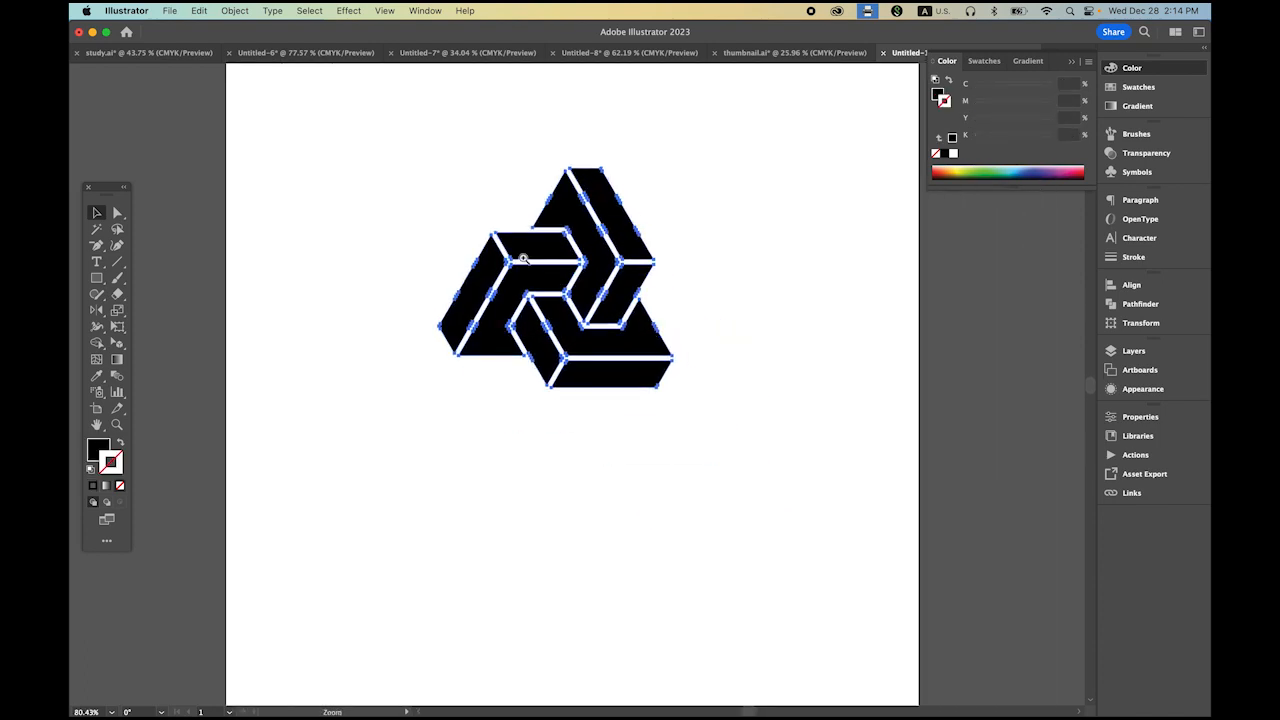
pyautogui.moveTo(523, 260); pyautogui.dragTo(584, 296)
pyautogui.click(801, 311)
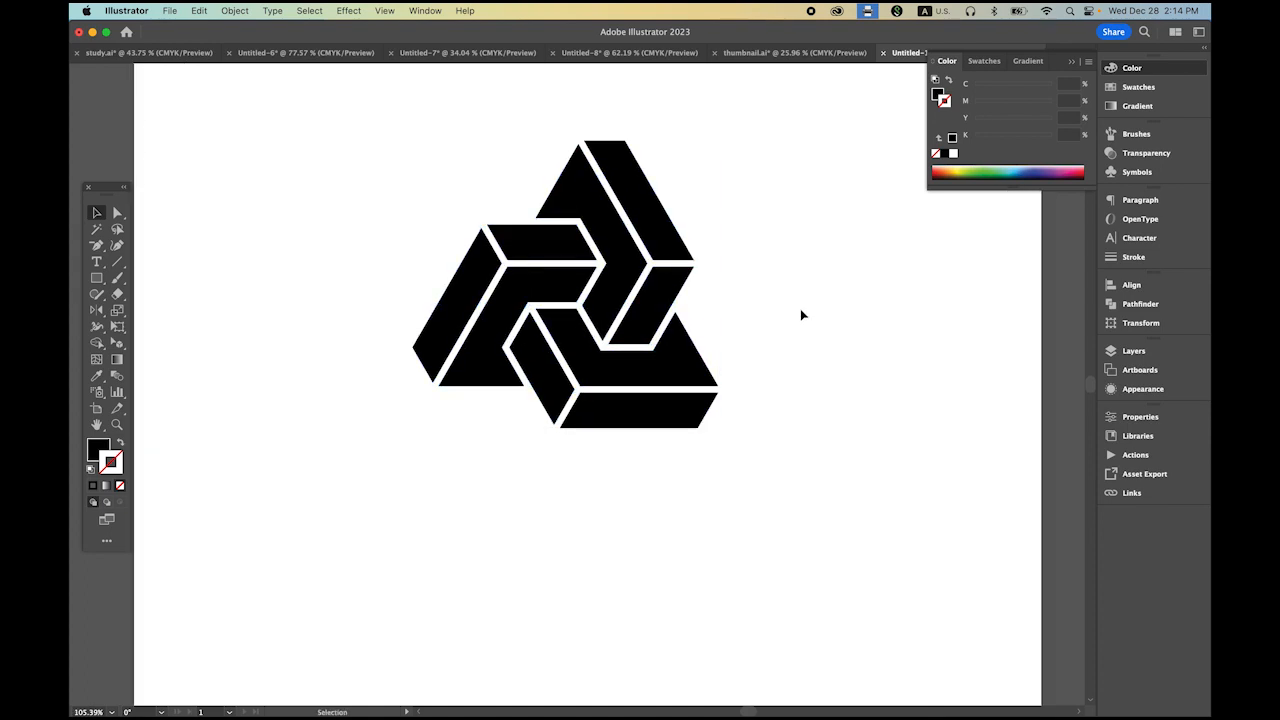
# Fill the long outer bar on the mark's upper right edge with yellow and remove its stroke.
pyautogui.click(640, 203)
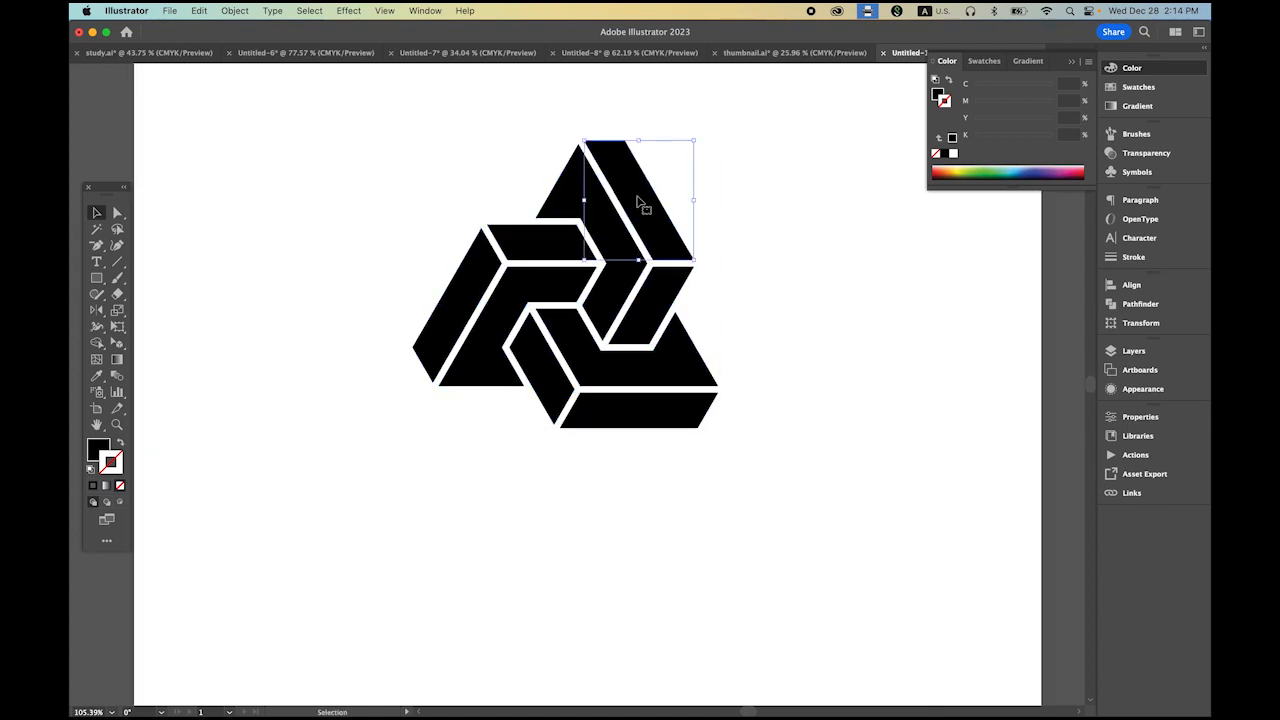
pyautogui.click(1136, 88)
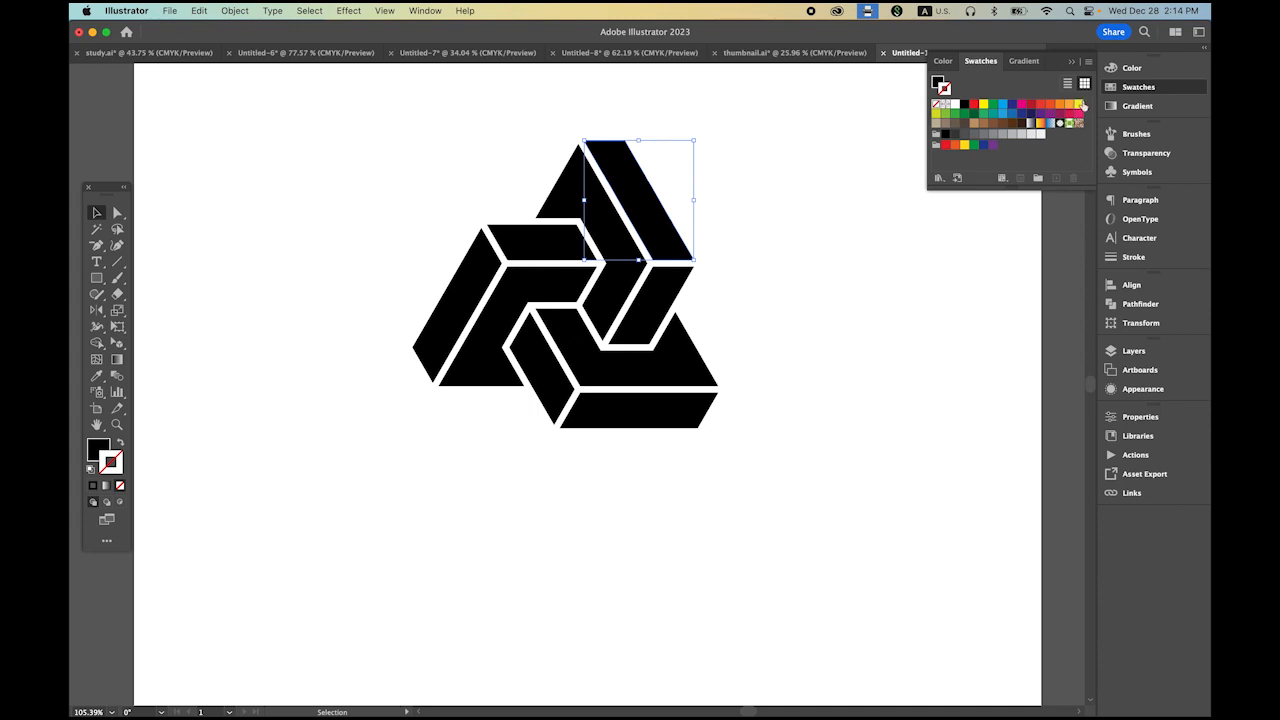
pyautogui.click(1080, 105)
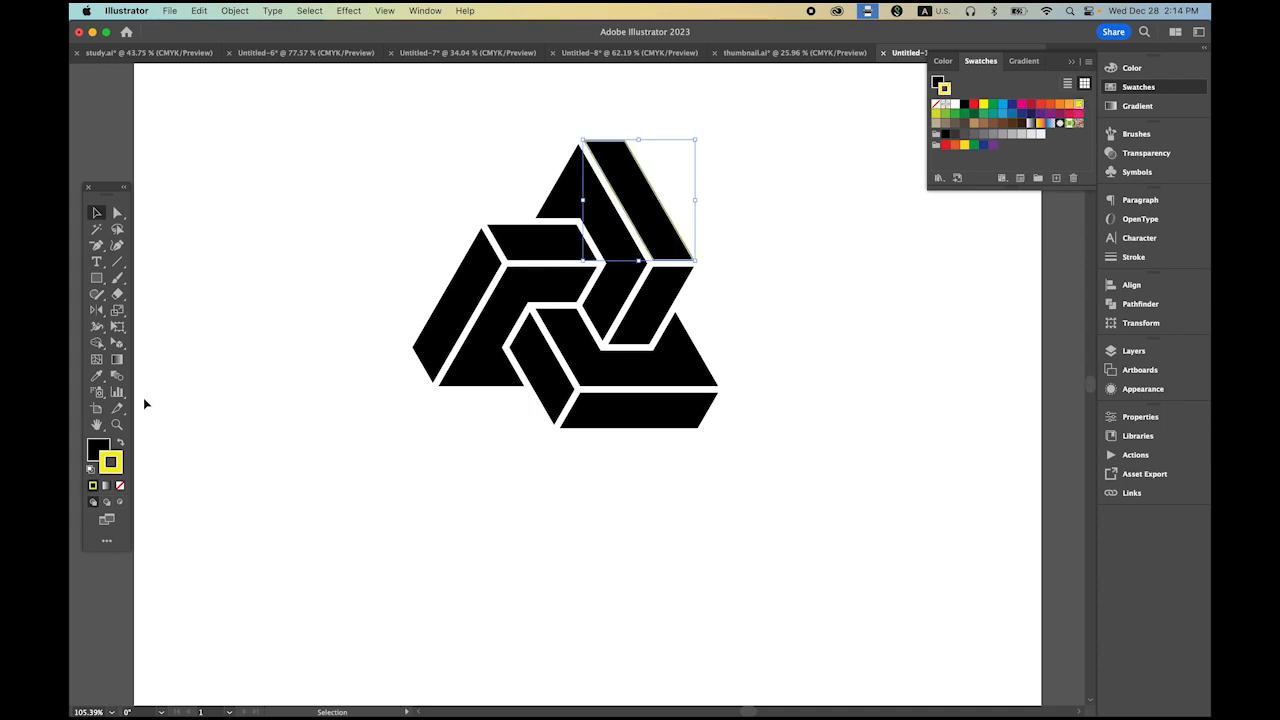
pyautogui.click(120, 445)
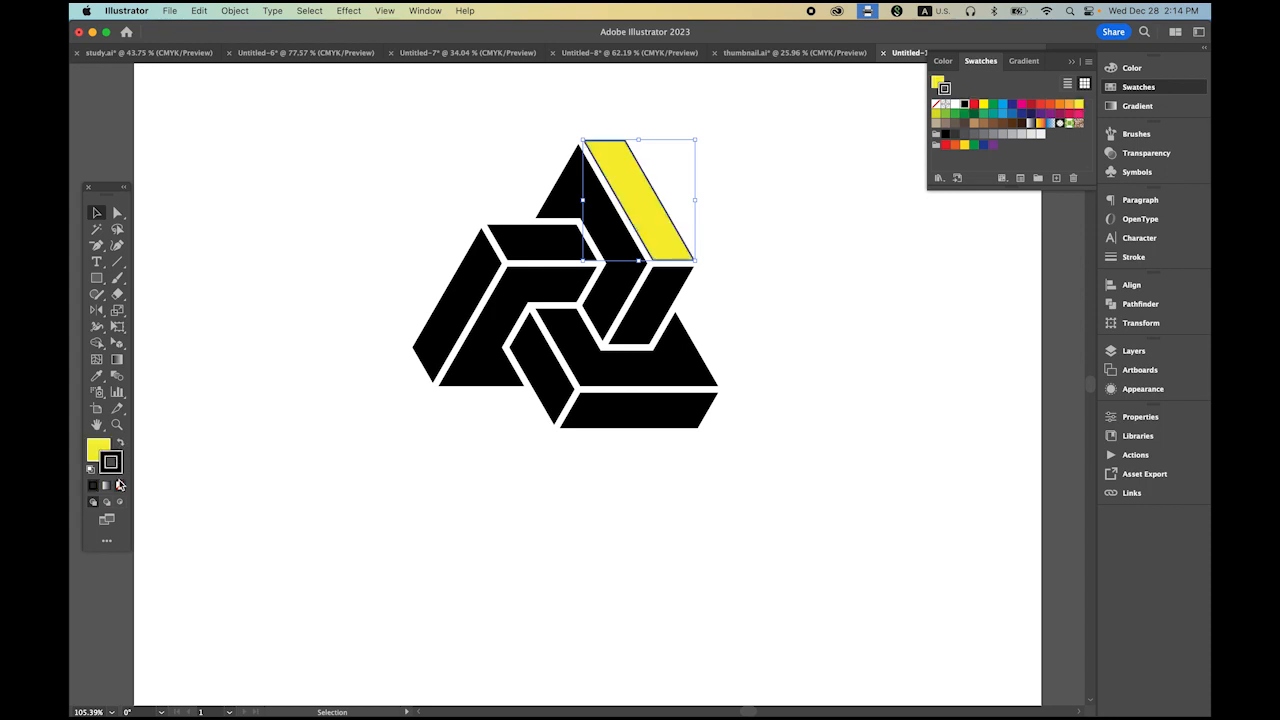
pyautogui.click(119, 485)
pyautogui.click(97, 446)
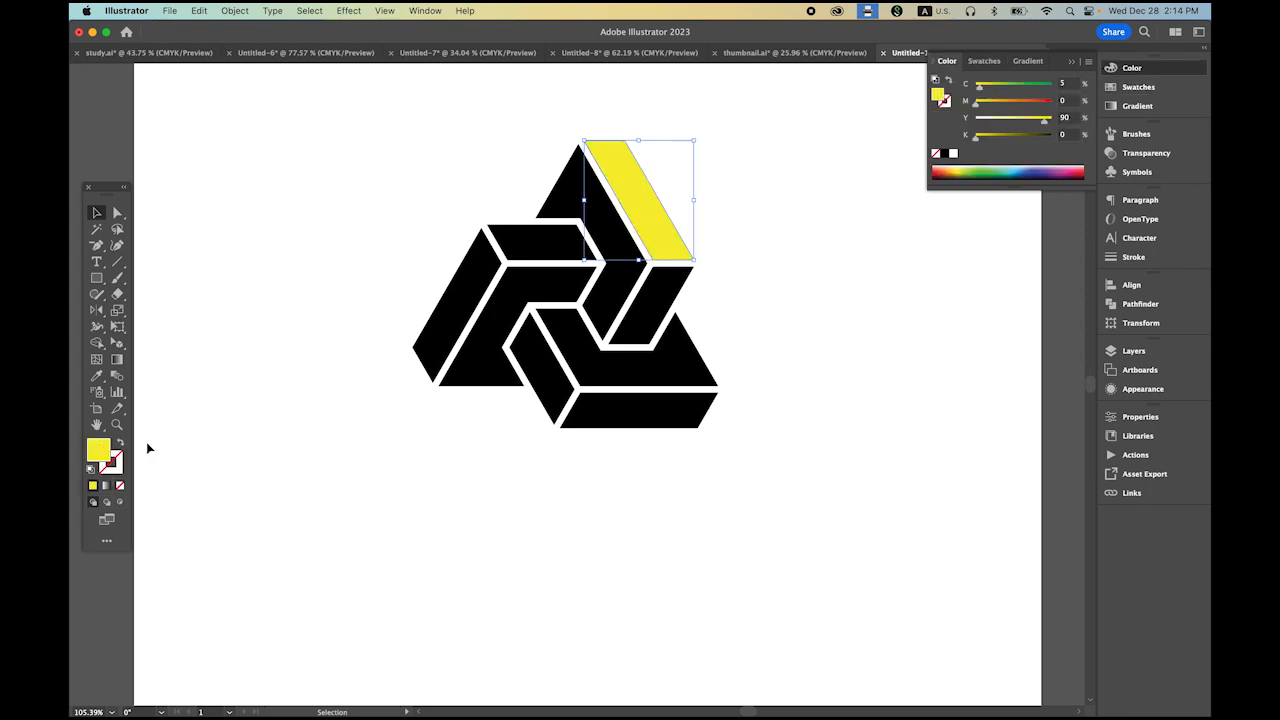
# Fill the bent piece beside the yellow bar with the orange swatch and deselect it.
pyautogui.click(567, 193)
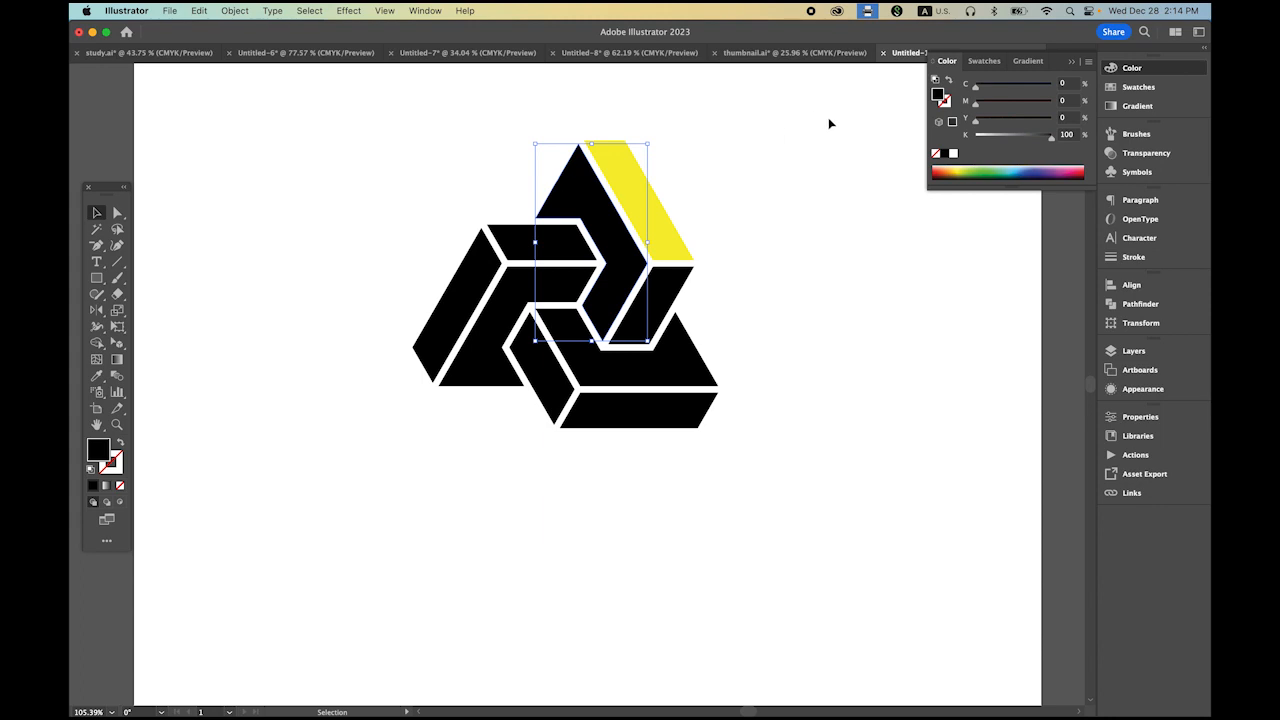
pyautogui.click(1136, 88)
pyautogui.click(1060, 112)
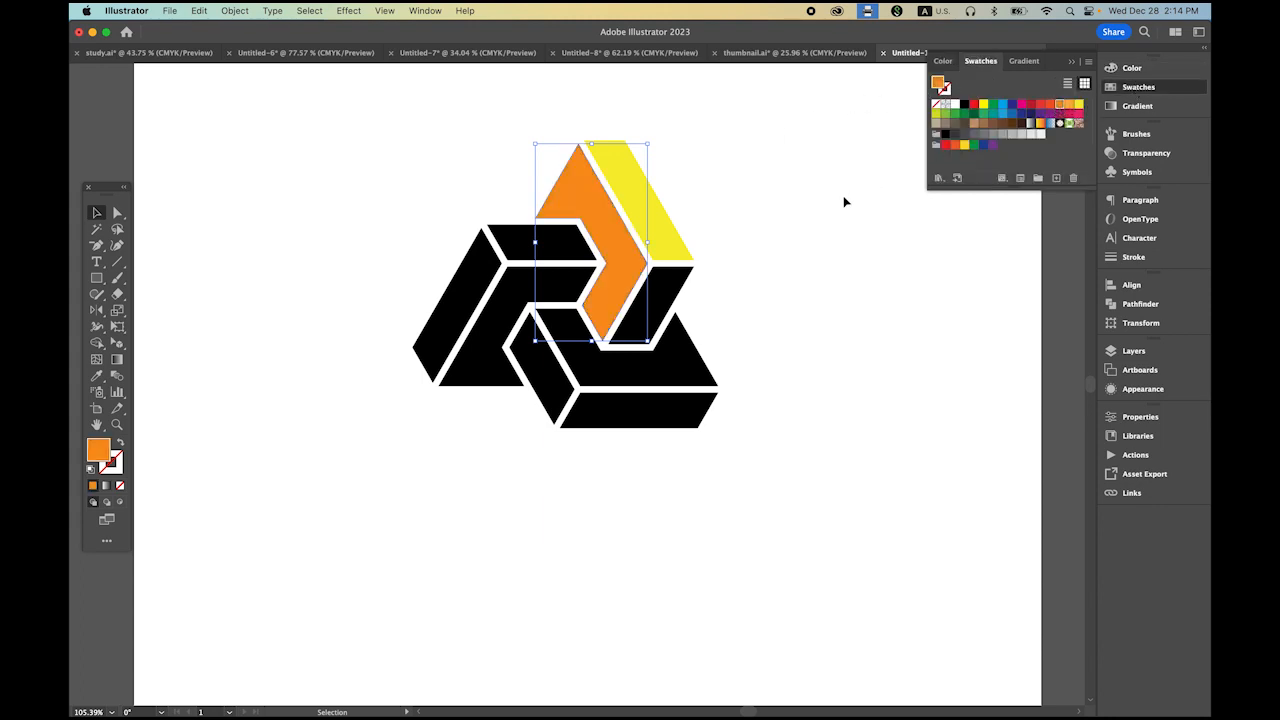
pyautogui.click(847, 202)
# Fill the short piece below the yellow bar with red and darken it to 19% black (K).
pyautogui.click(672, 295)
pyautogui.click(976, 107)
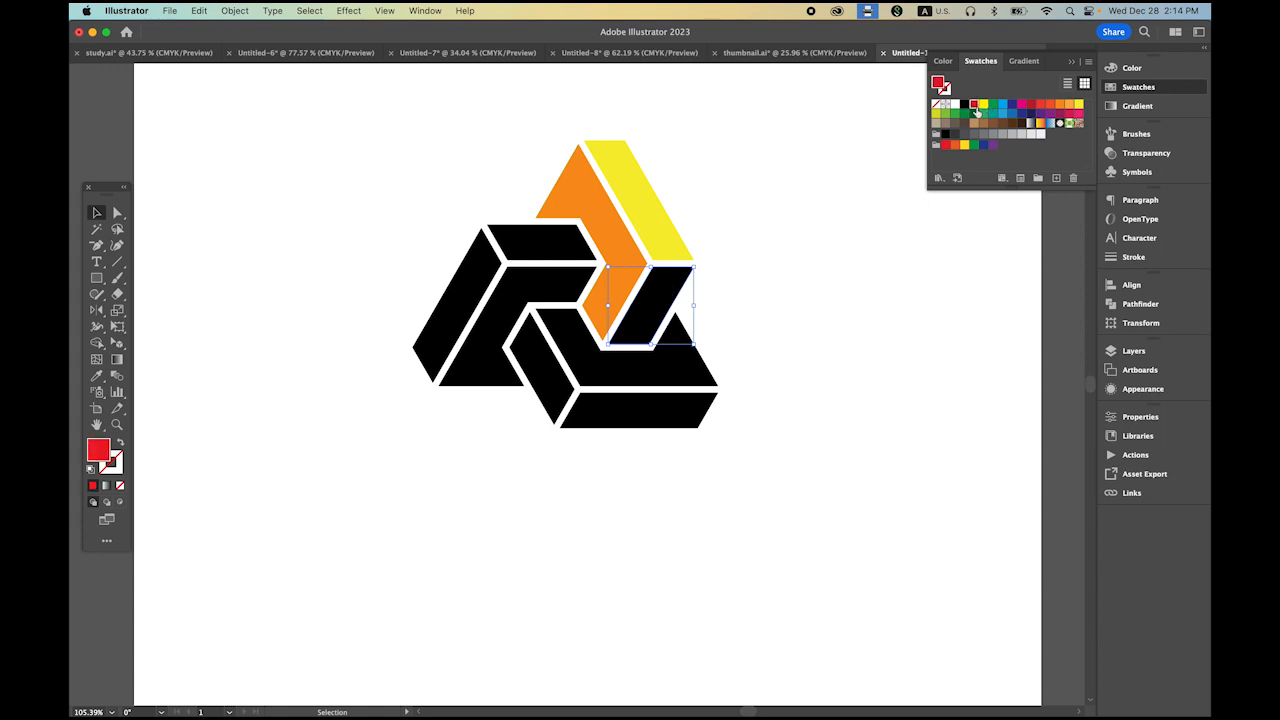
pyautogui.click(1131, 69)
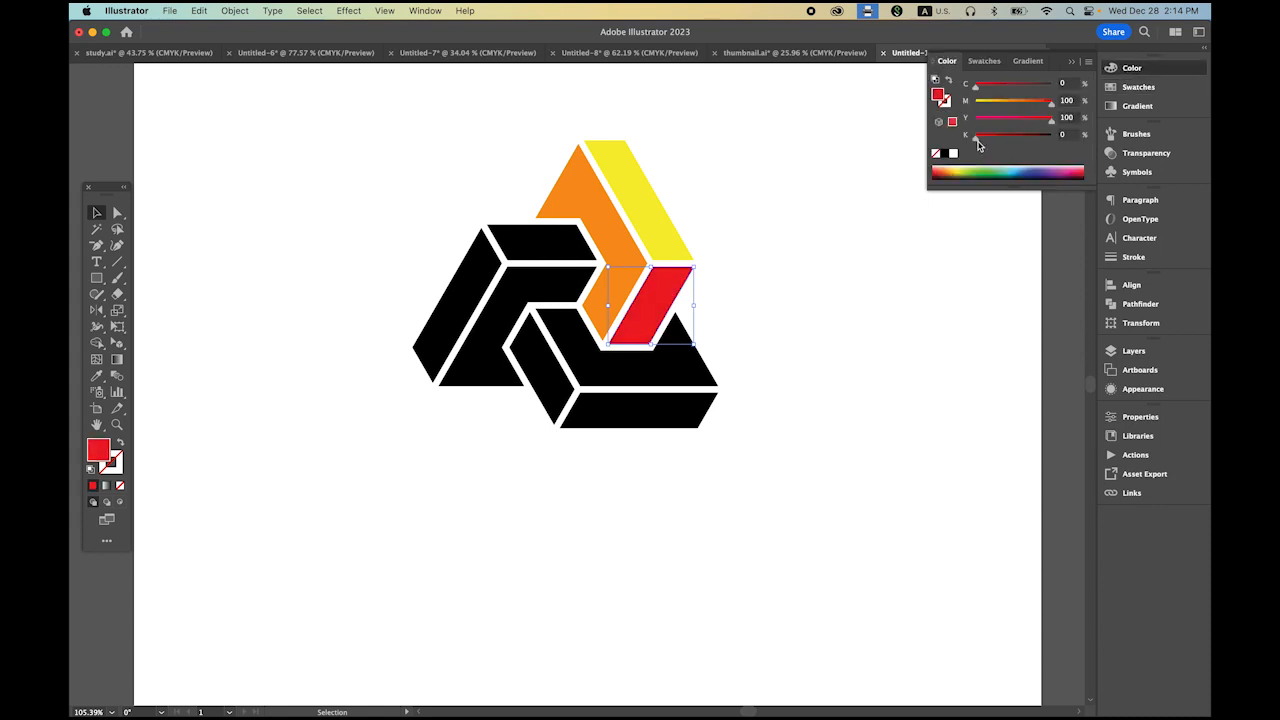
pyautogui.moveTo(984, 145); pyautogui.dragTo(992, 145)
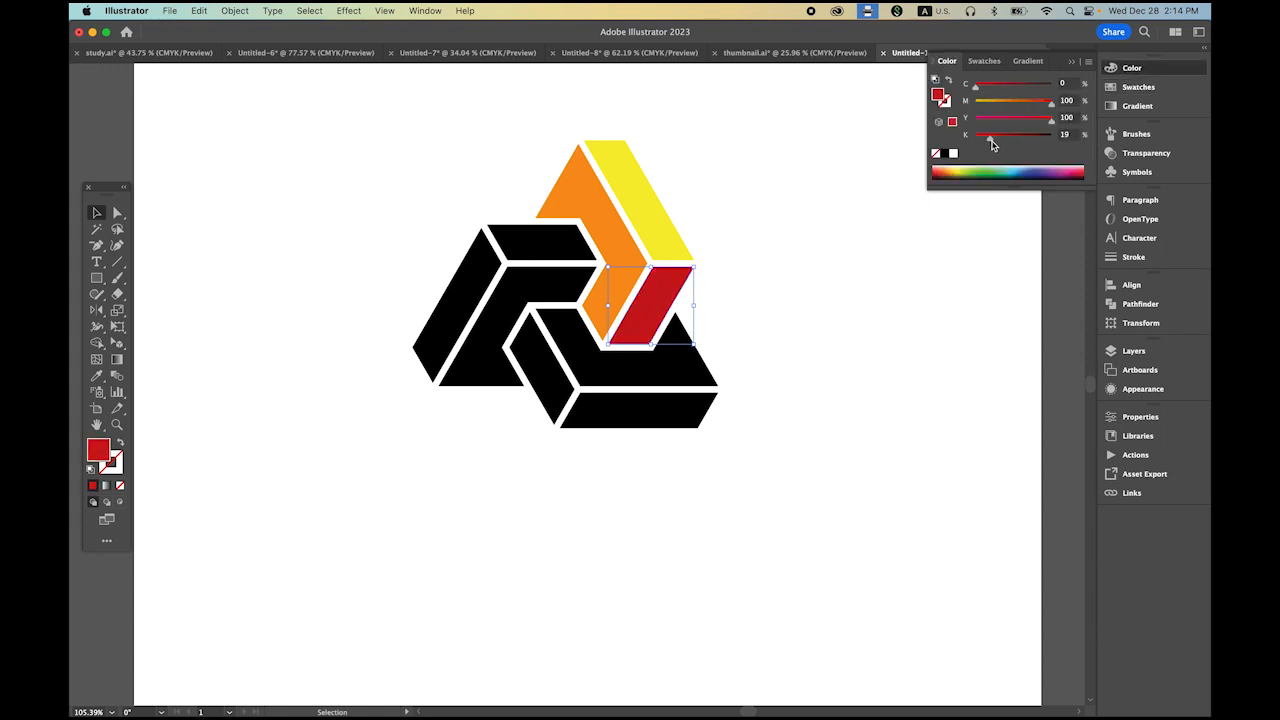
pyautogui.click(797, 253)
# Fill the left arm's short upper piece with yellow-green and its long outer bar with medium green.
pyautogui.click(562, 253)
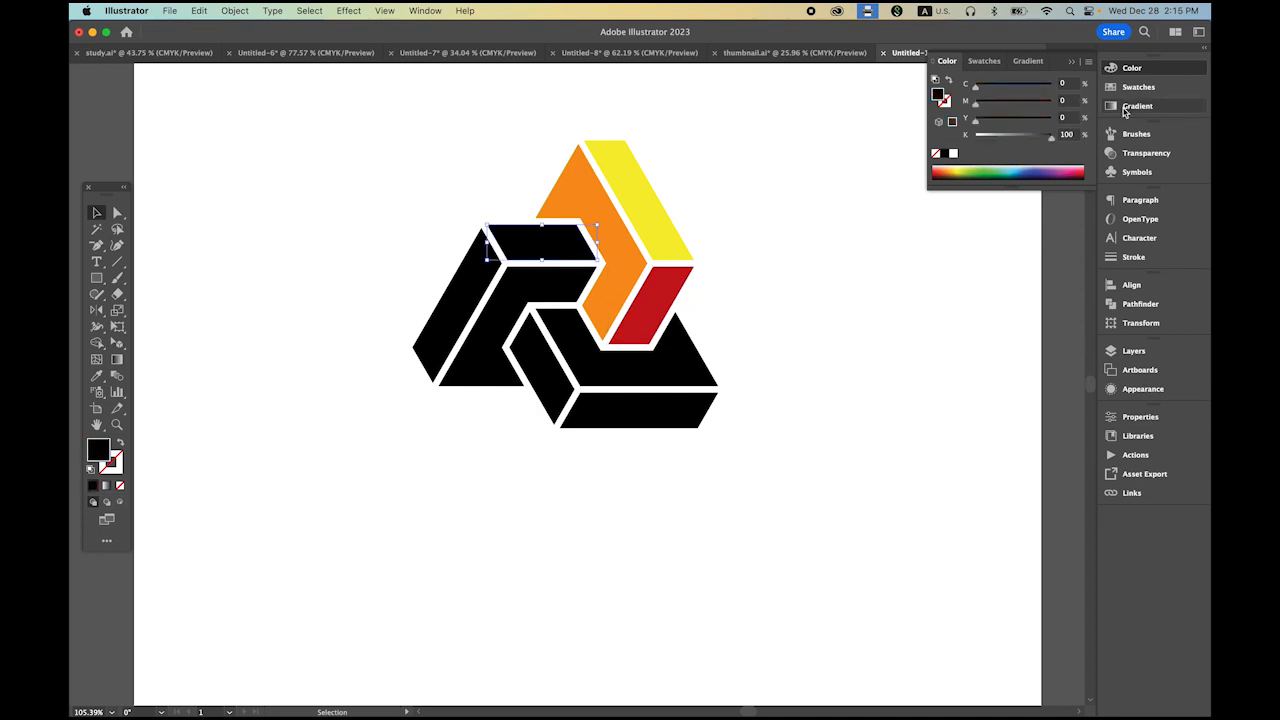
pyautogui.click(1138, 87)
pyautogui.click(936, 116)
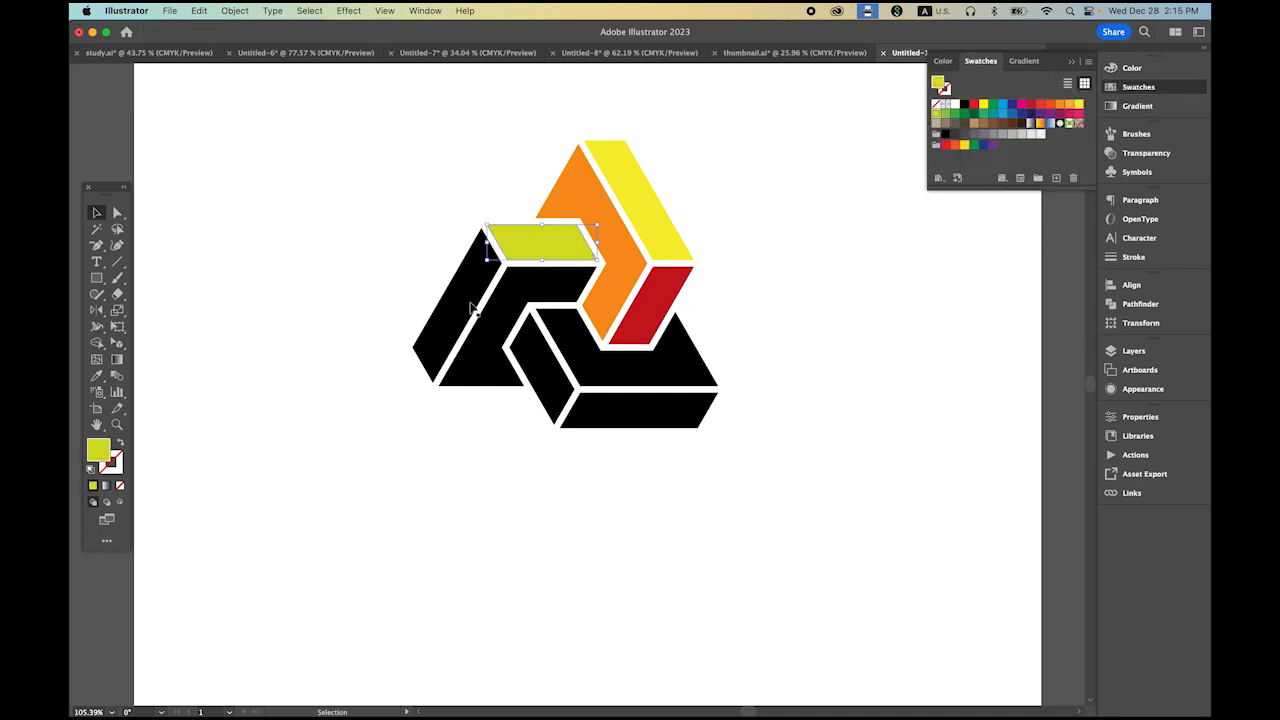
pyautogui.click(464, 300)
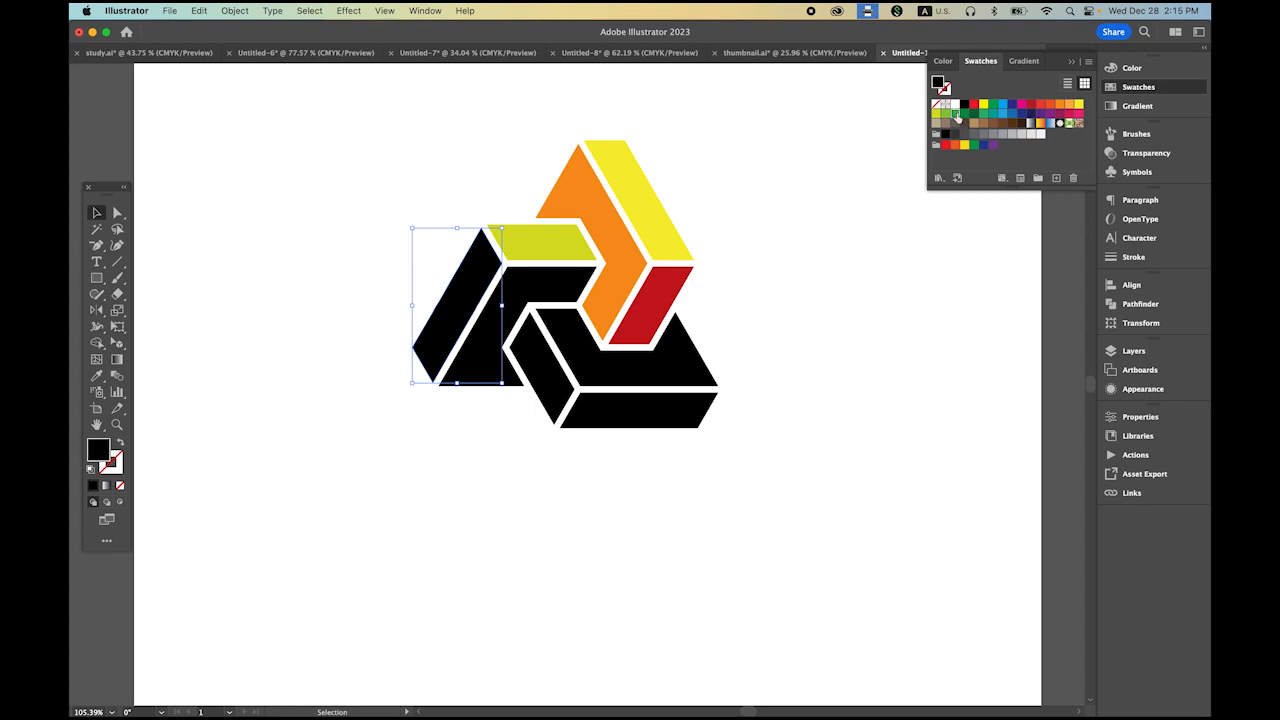
pyautogui.click(955, 113)
# Fill the left arm's bent inner piece with dark green and deepen it to 54% black (K).
pyautogui.click(550, 300)
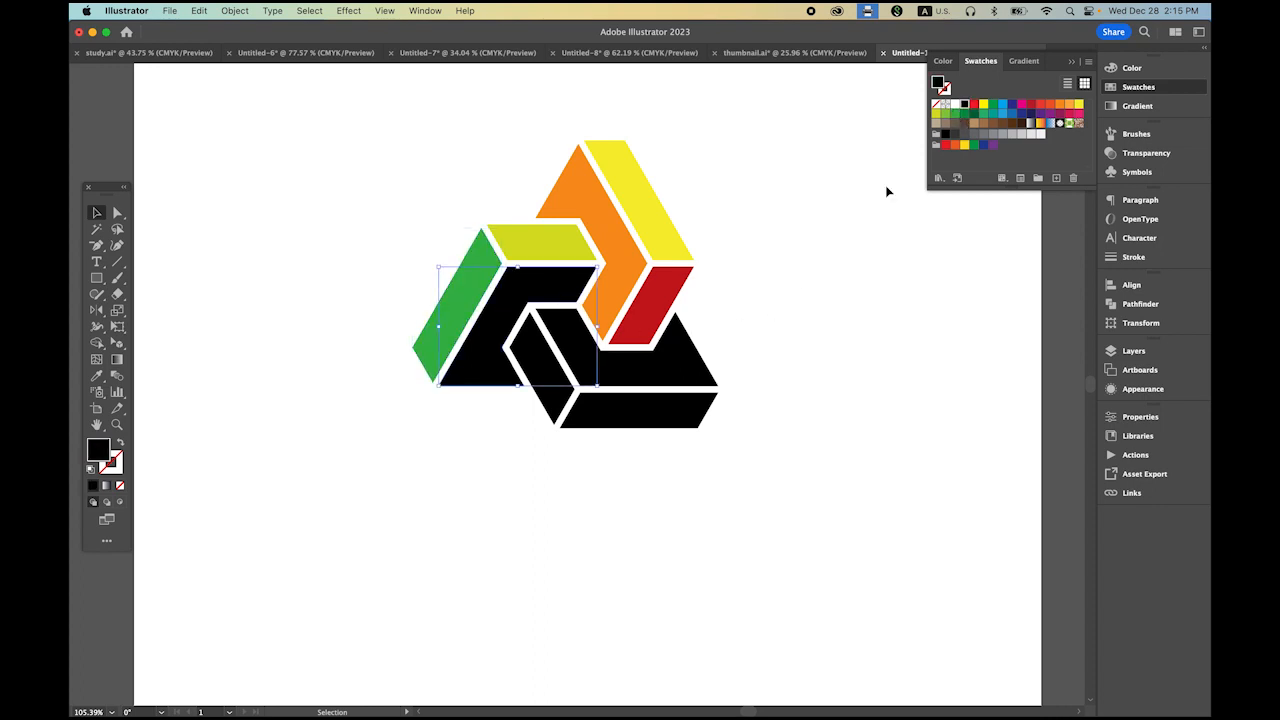
pyautogui.click(975, 114)
pyautogui.click(1132, 67)
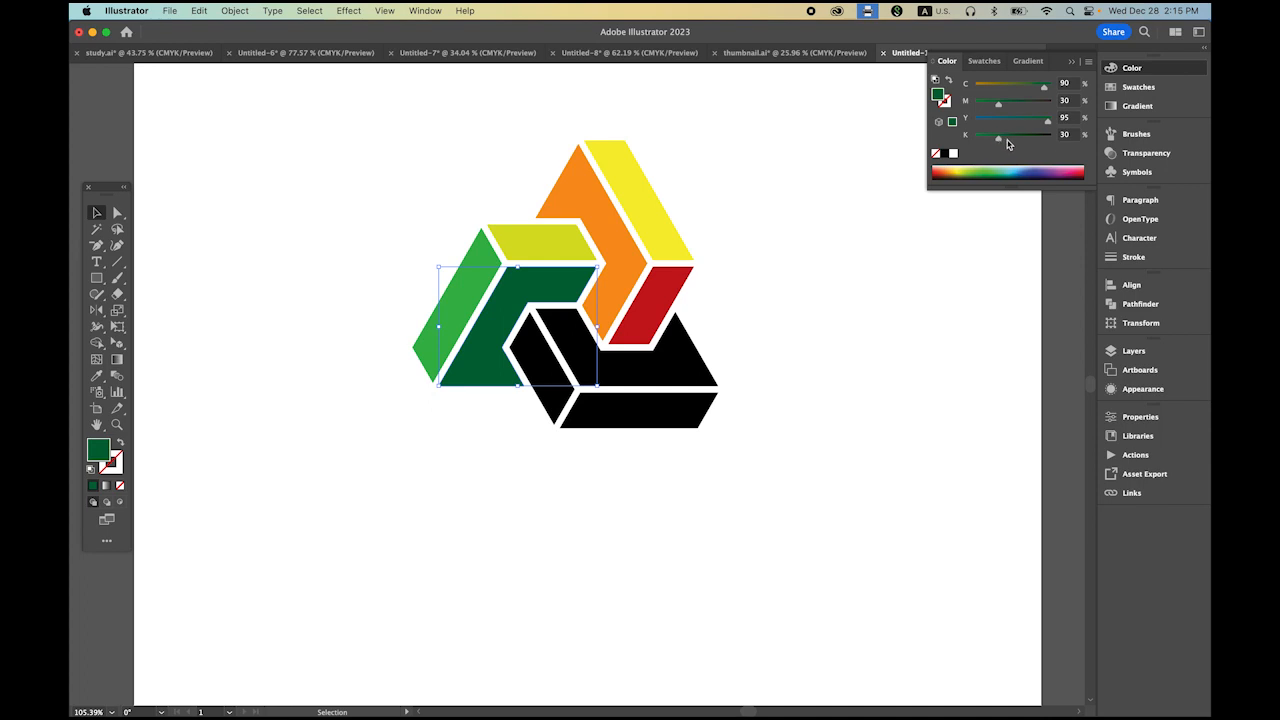
pyautogui.moveTo(1002, 143); pyautogui.dragTo(1019, 143)
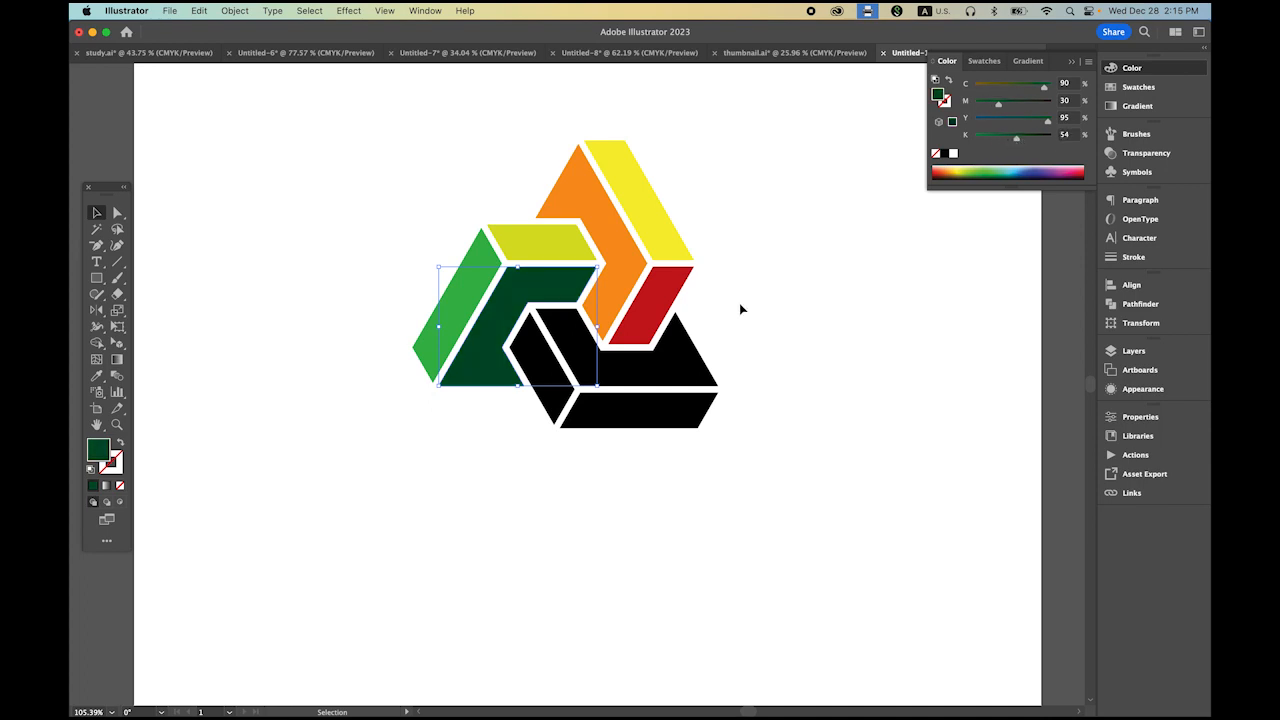
pyautogui.click(773, 317)
# Fill the lower arm's large bent piece with cyan blue and lighten it to 31% cyan (C).
pyautogui.click(643, 368)
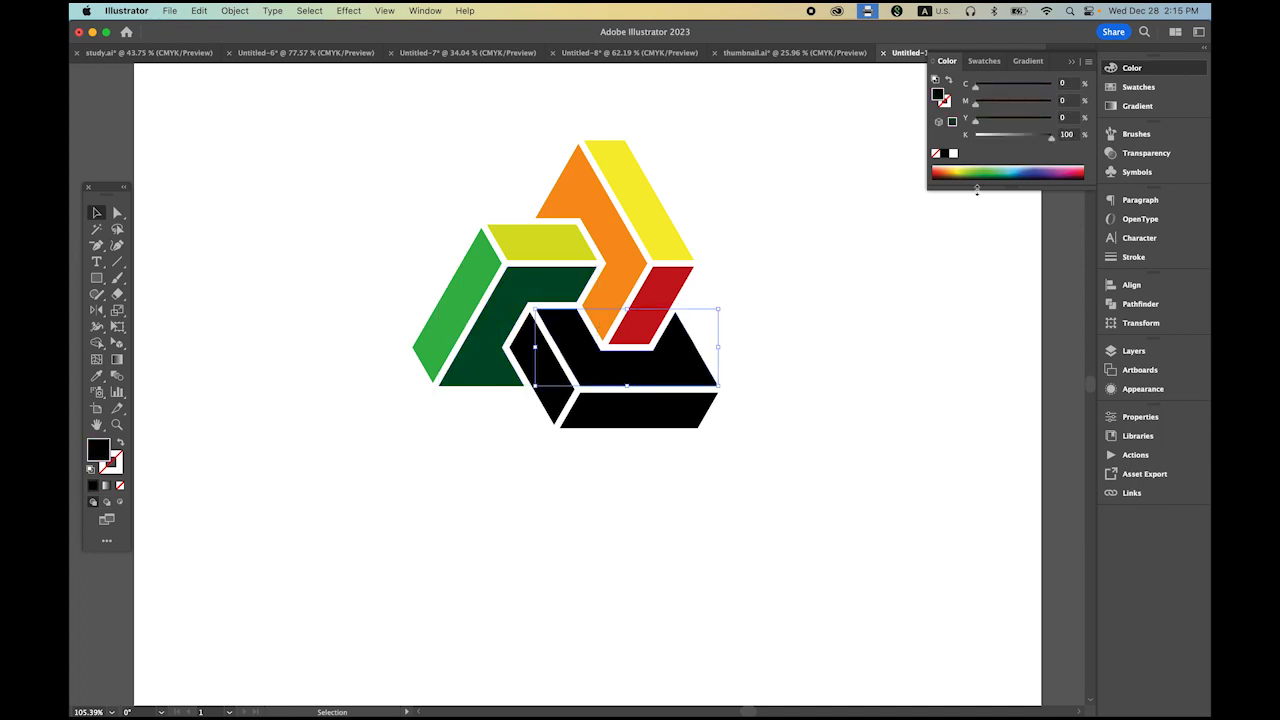
pyautogui.click(1135, 89)
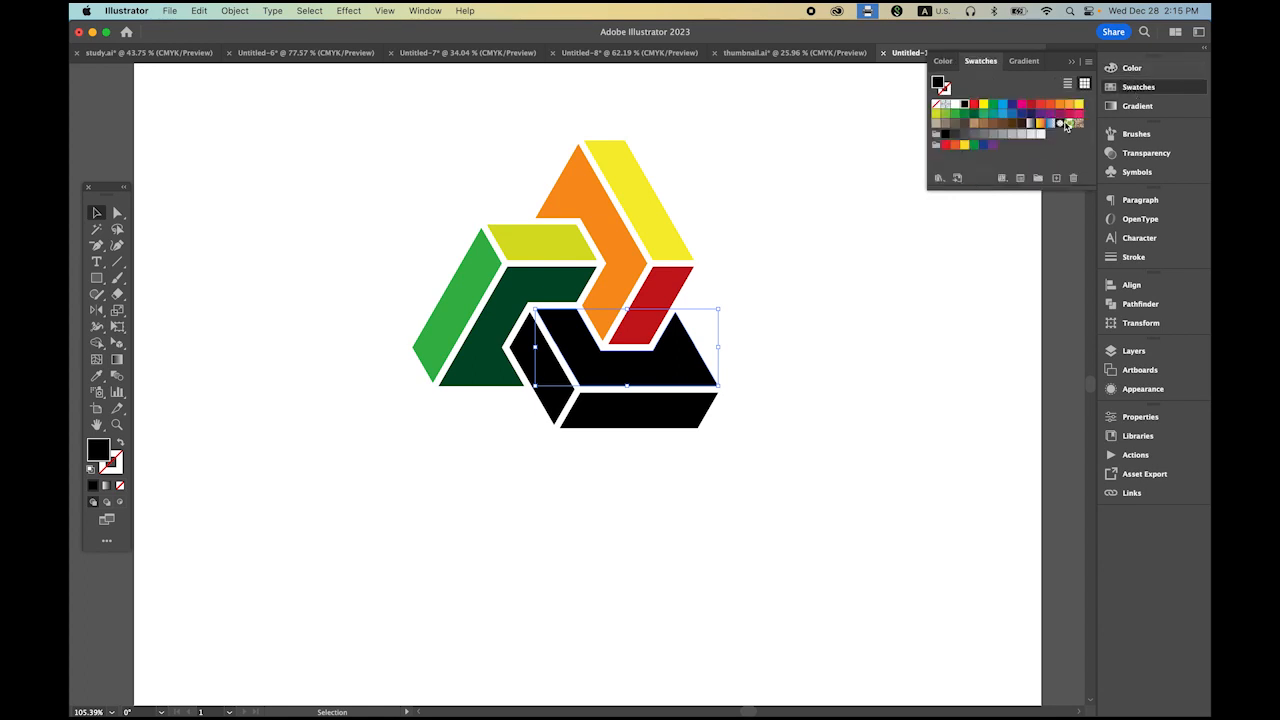
pyautogui.click(1003, 105)
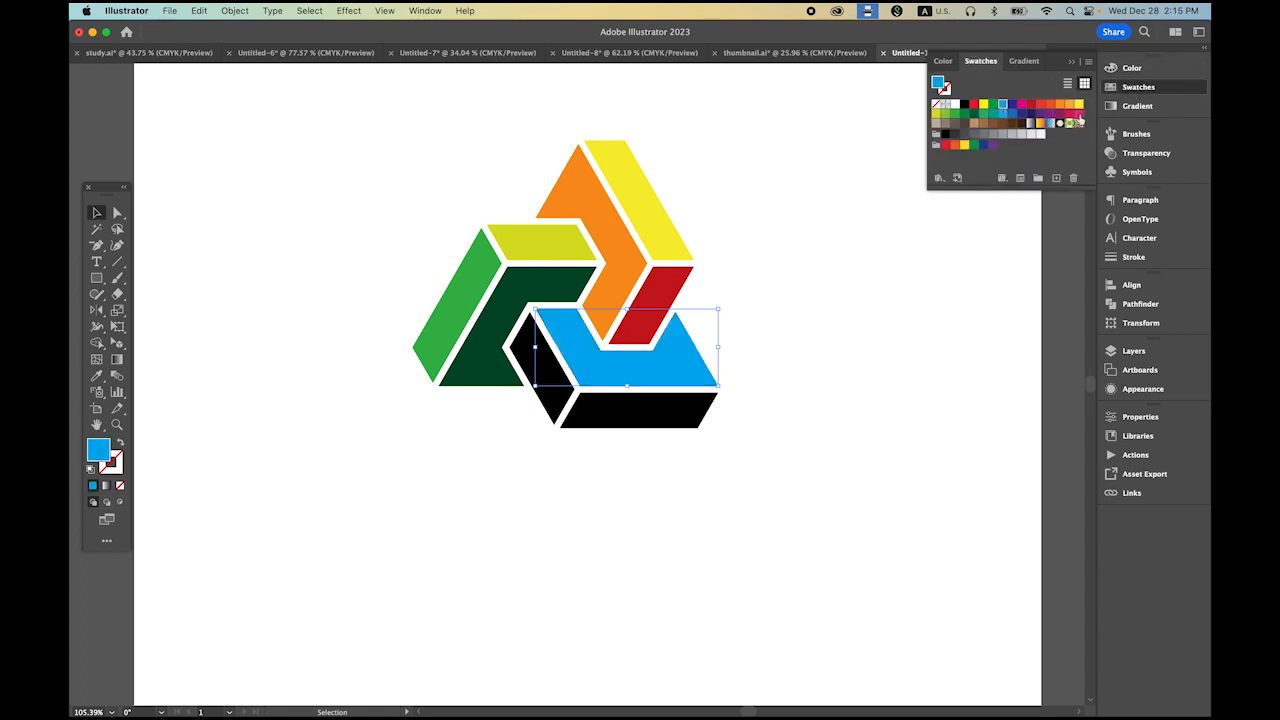
pyautogui.click(1134, 70)
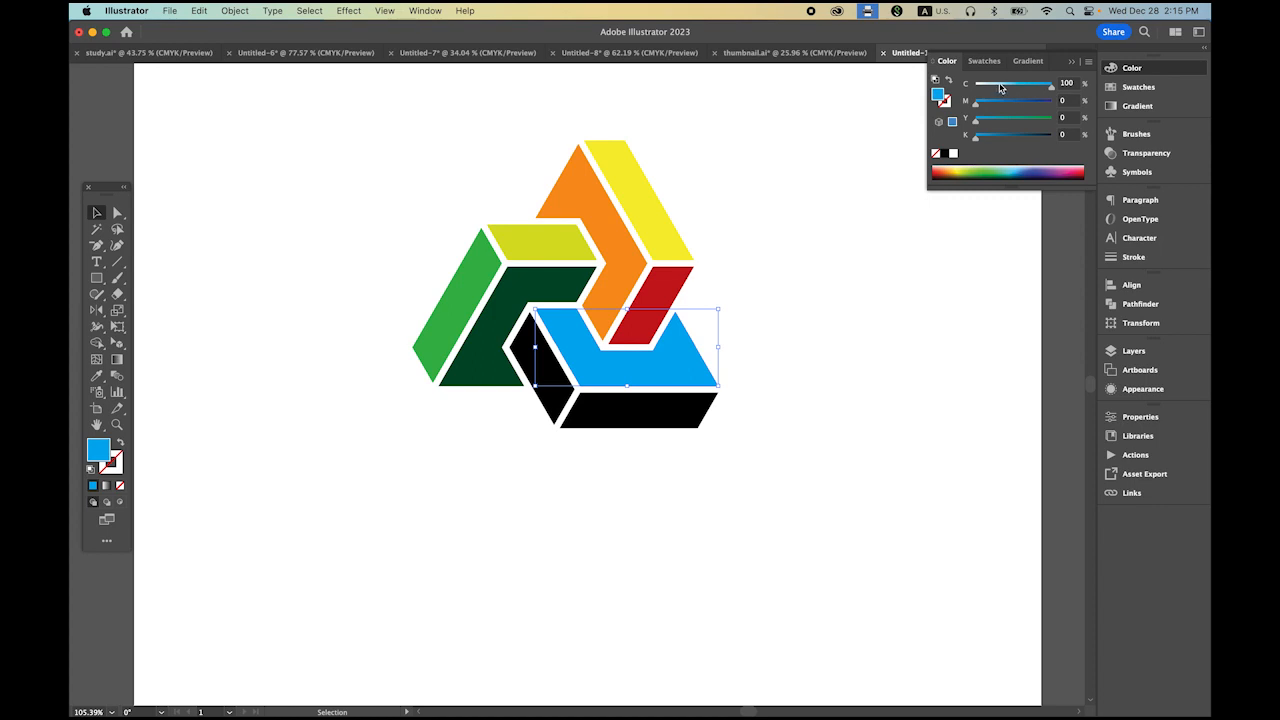
pyautogui.click(1000, 86)
pyautogui.click(822, 365)
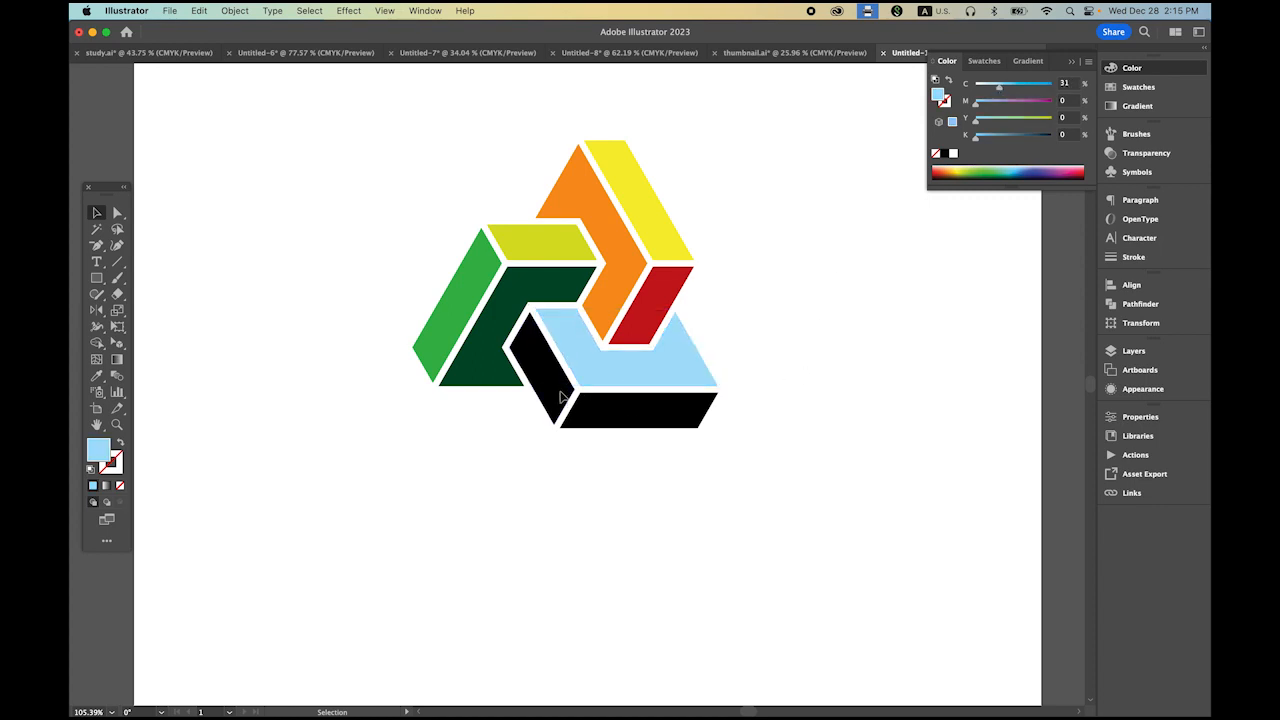
# Fill the lower arm's short slanted piece with bright blue and its long base bar with dark blue.
pyautogui.click(565, 400)
pyautogui.click(1138, 88)
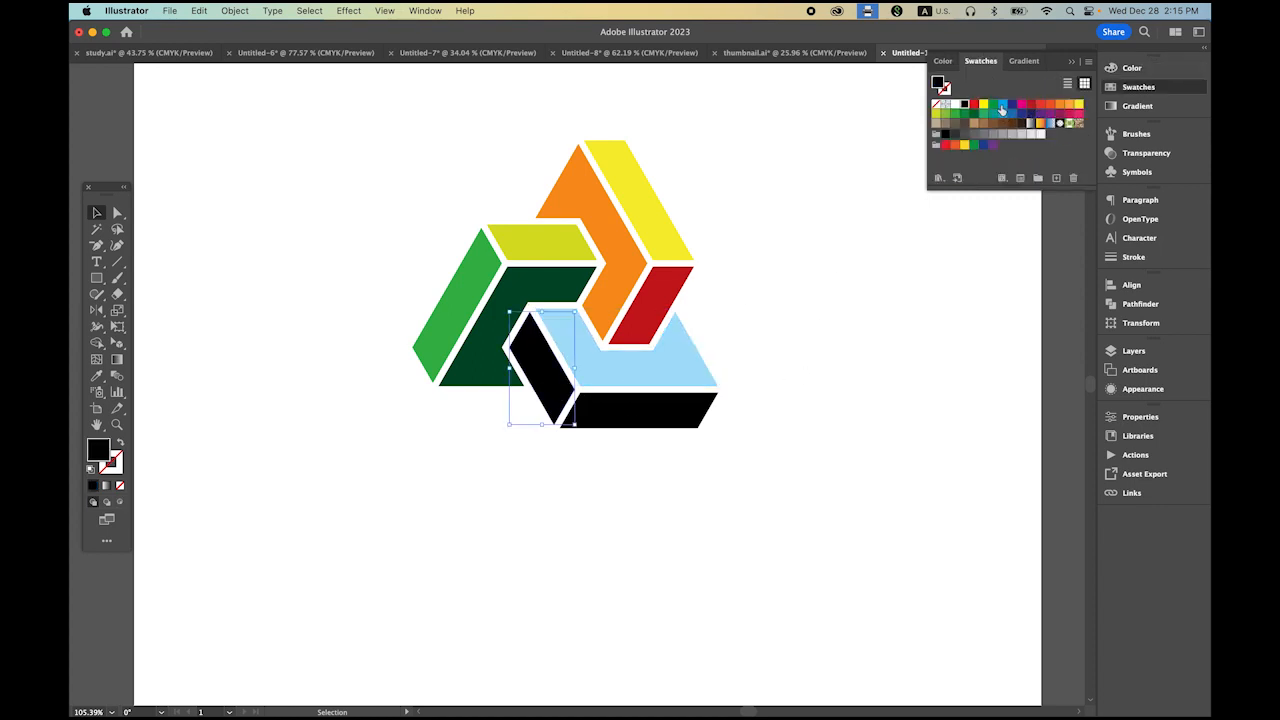
pyautogui.click(1002, 110)
pyautogui.click(640, 415)
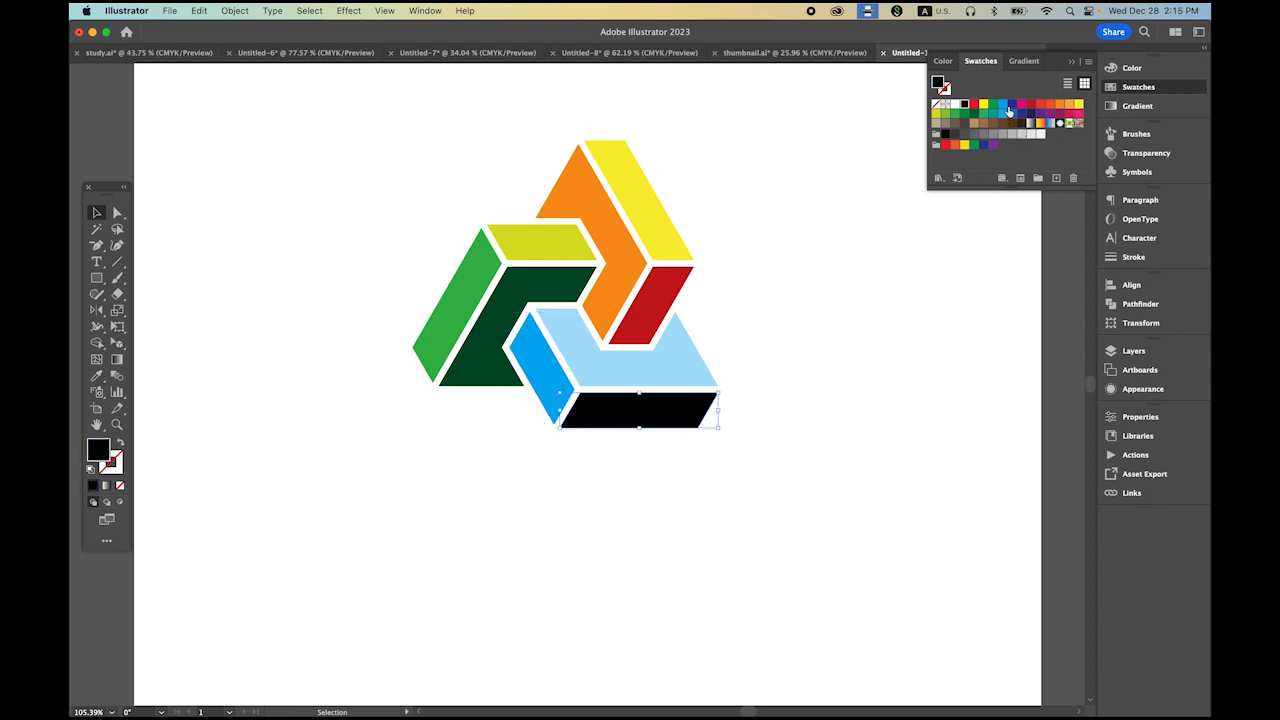
pyautogui.click(1012, 104)
pyautogui.click(842, 365)
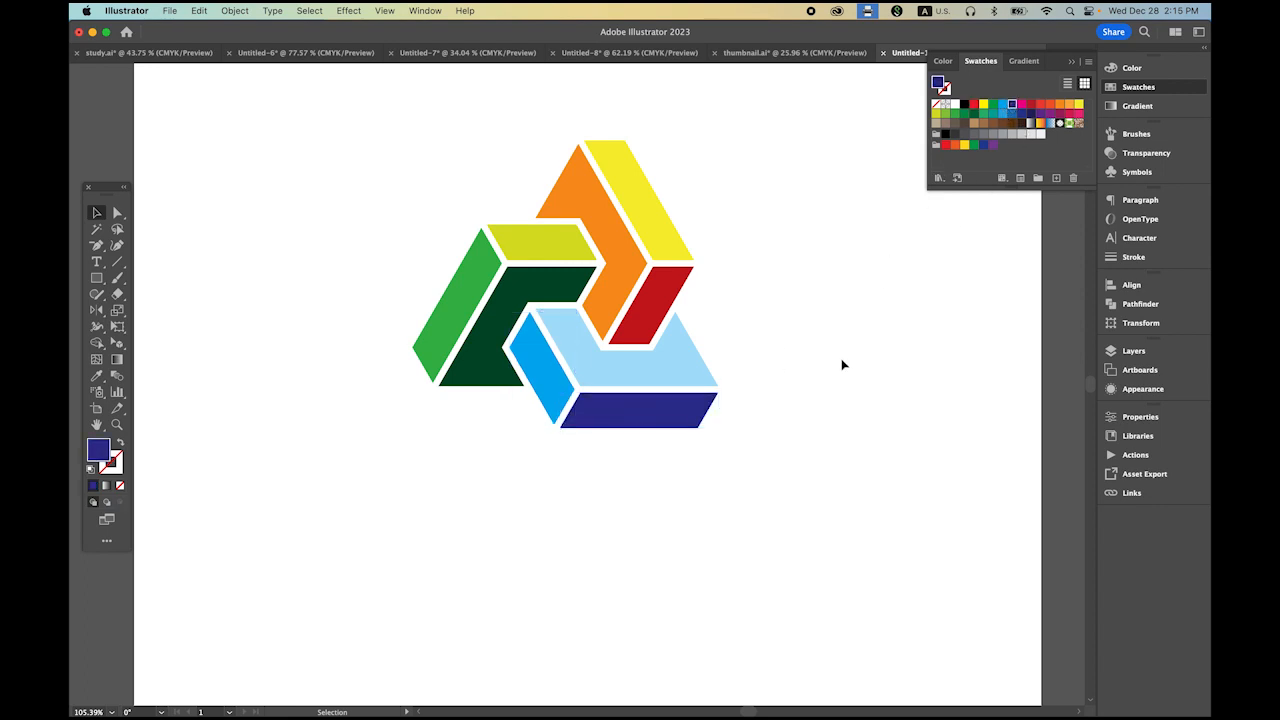
# Draw a large square with black fill and no stroke over the mark, nearly as wide as the artboard.
pyautogui.scroll(-5, 790, 416)
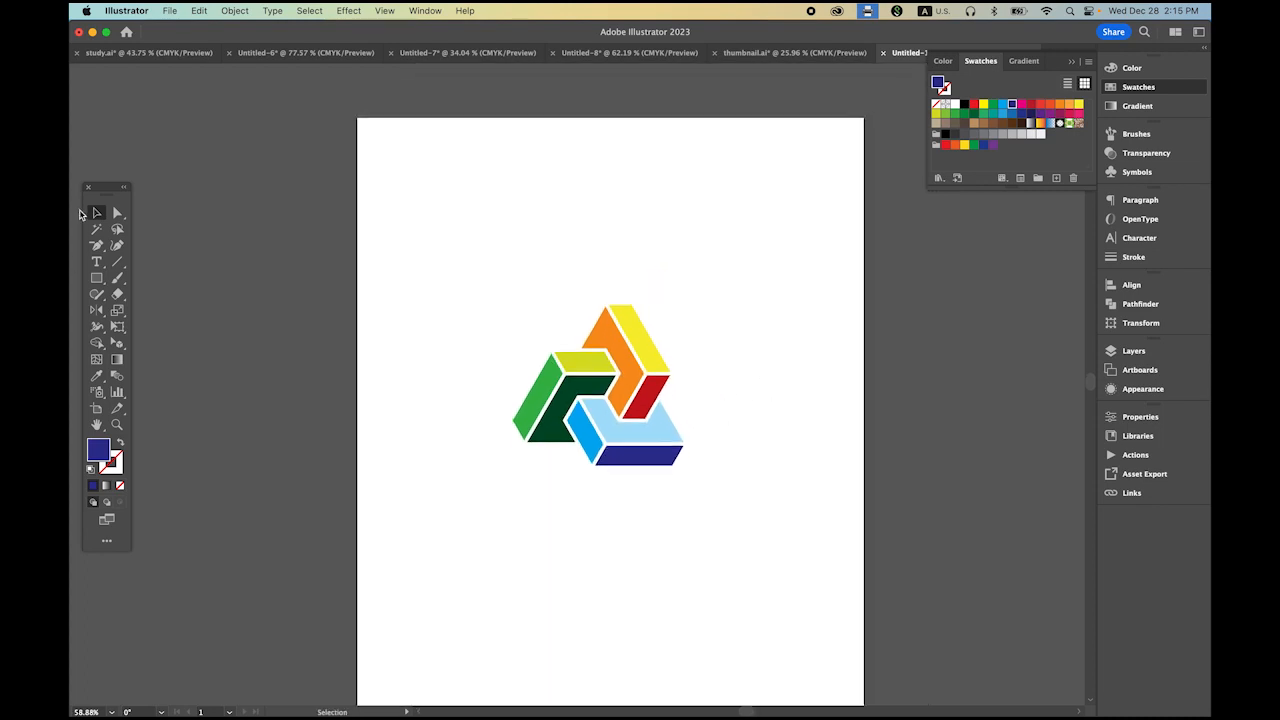
pyautogui.click(89, 470)
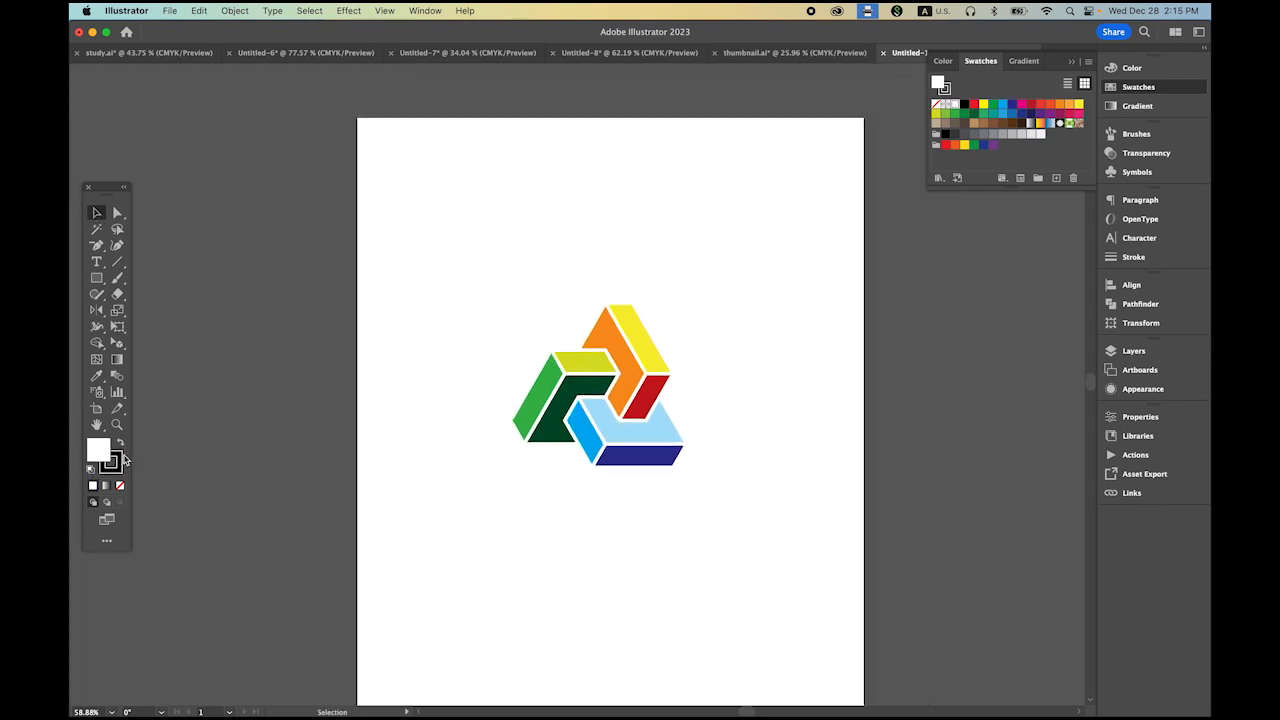
pyautogui.click(119, 443)
pyautogui.click(116, 470)
pyautogui.click(119, 485)
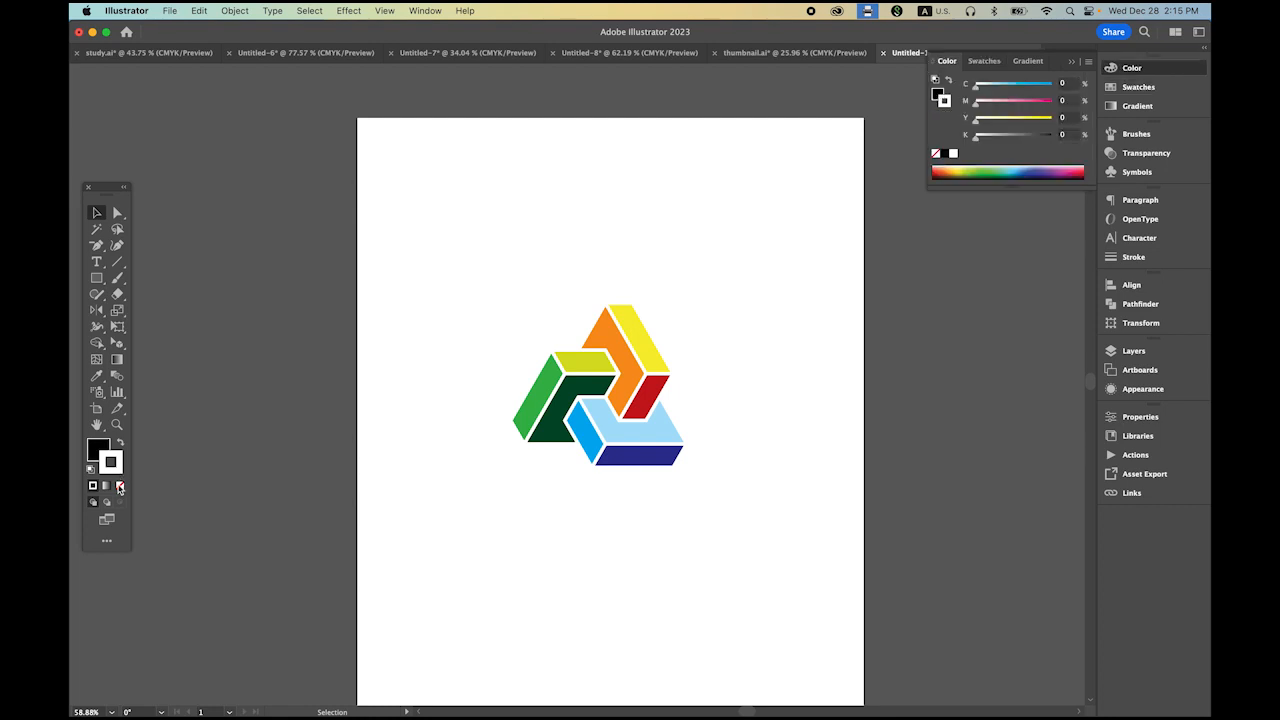
pyautogui.click(96, 278)
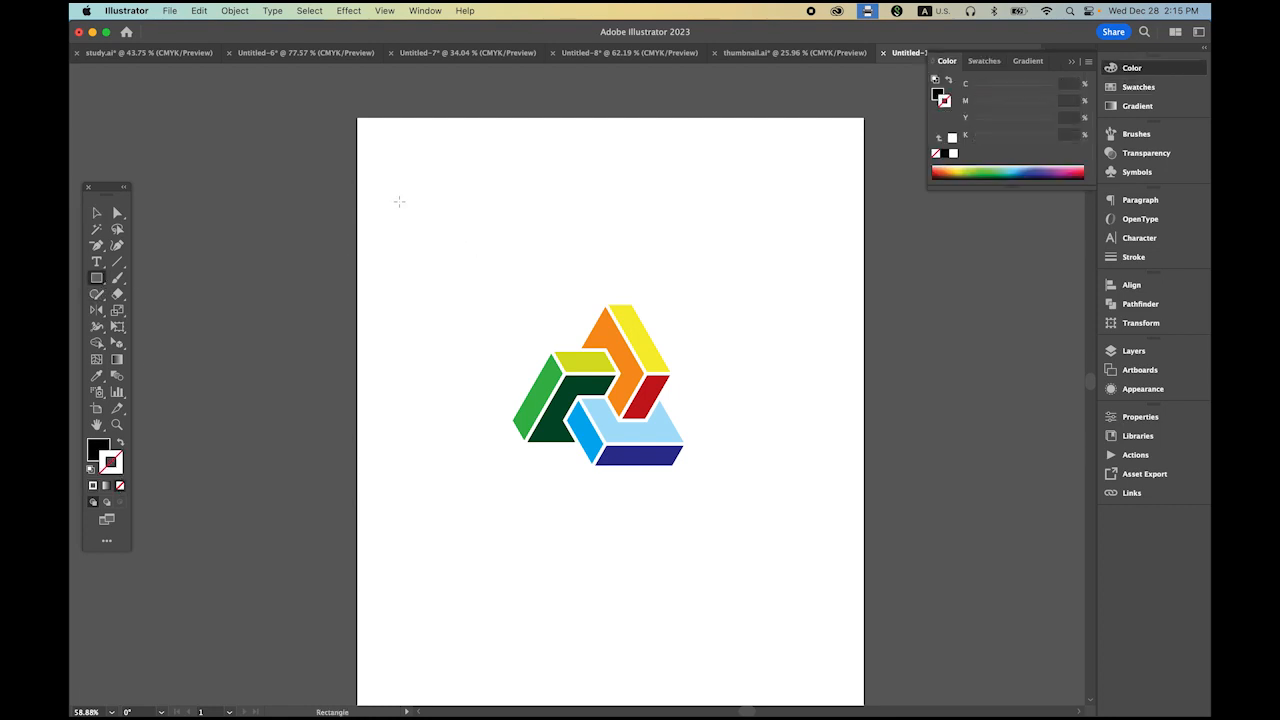
pyautogui.moveTo(399, 201); pyautogui.dragTo(852, 653)
# Send the black square to the back behind the colored mark and deselect it.
pyautogui.click(238, 10)
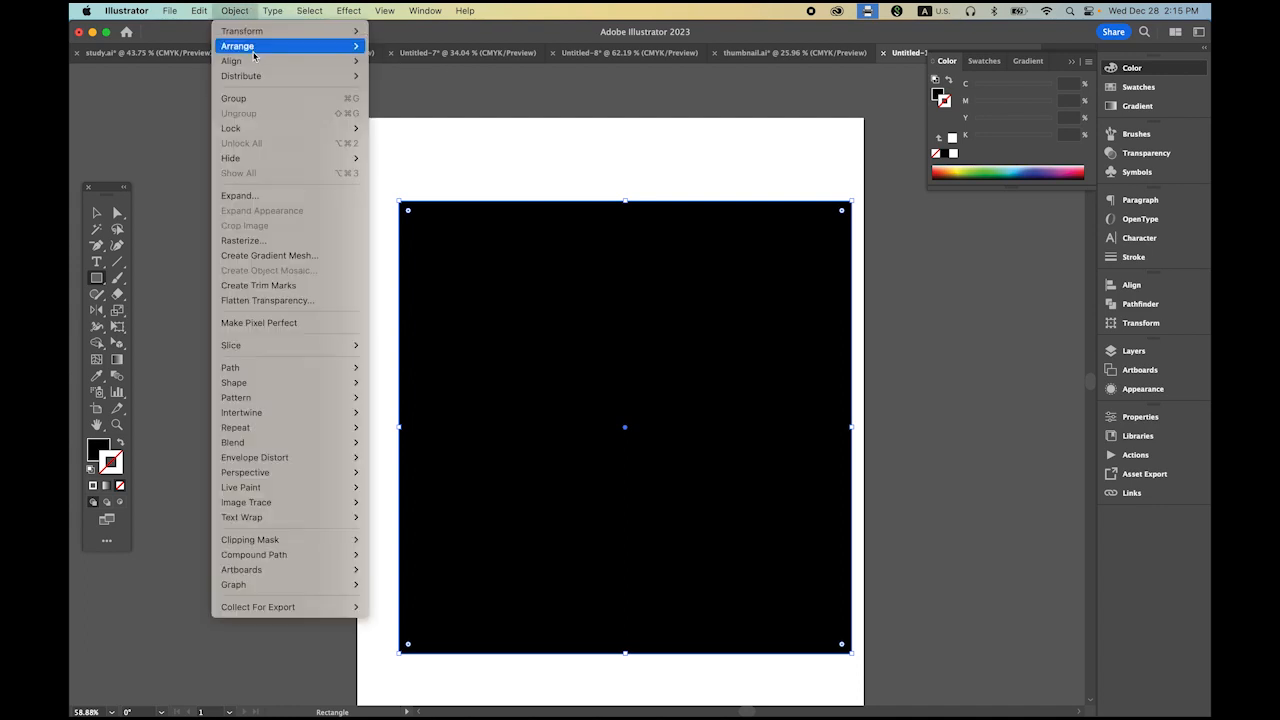
pyautogui.moveTo(240, 46)
pyautogui.click(430, 91)
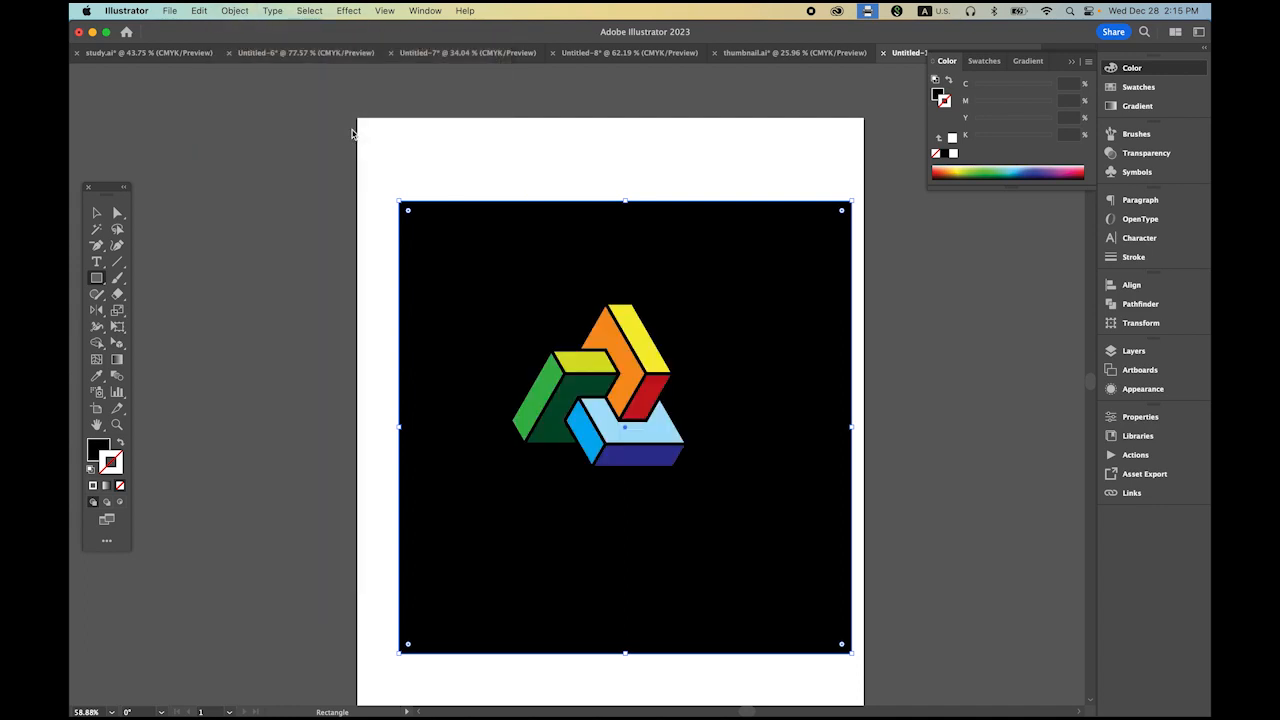
pyautogui.click(96, 212)
pyautogui.click(370, 228)
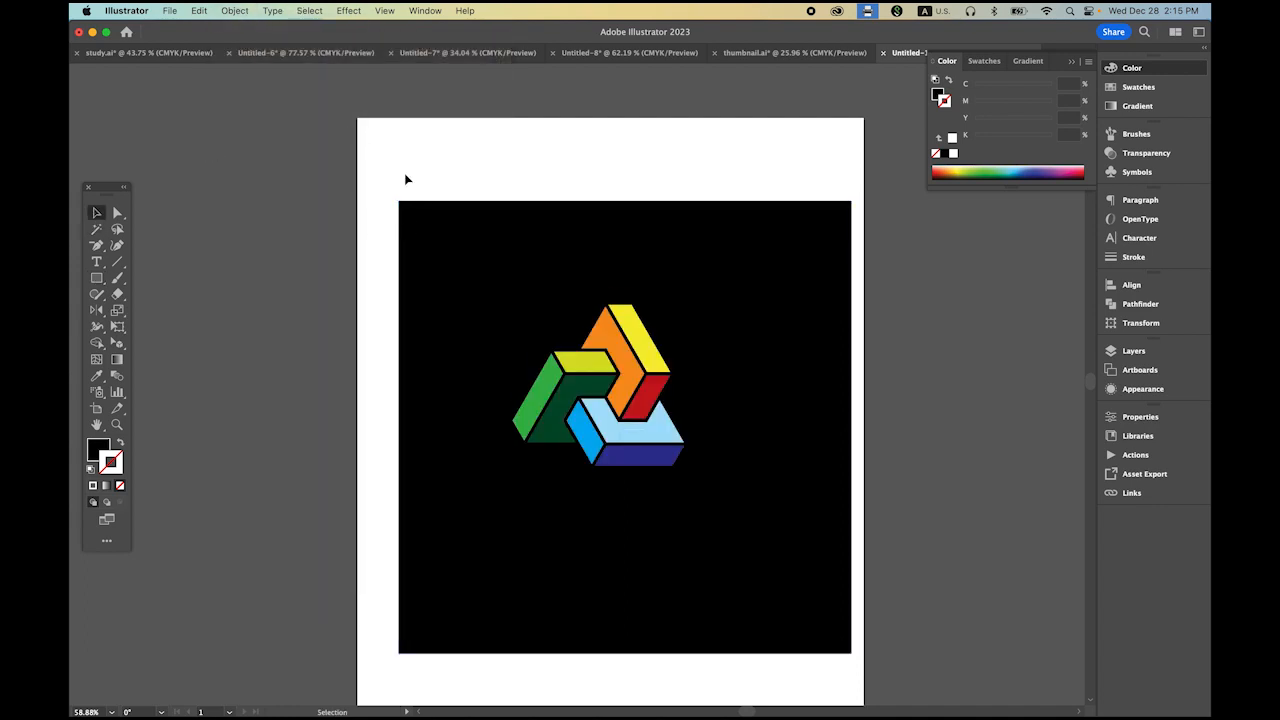
# Select all the mark's pieces without the black background and move them to the center of the square.
pyautogui.moveTo(463, 176)
pyautogui.mouseDown()
pyautogui.moveTo(512, 268)
pyautogui.moveTo(766, 588)
pyautogui.mouseUp()
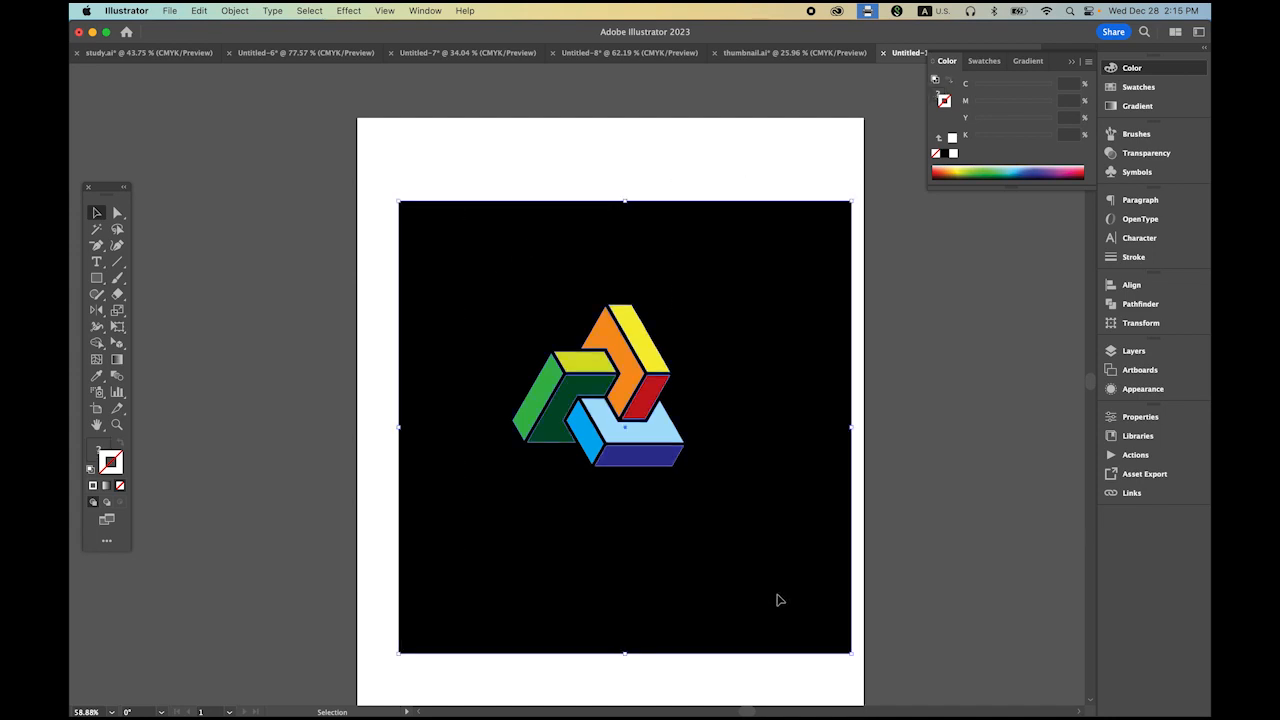
pyautogui.keyDown('shift'); pyautogui.click(752, 387); pyautogui.keyUp('shift')
pyautogui.moveTo(643, 362); pyautogui.dragTo(662, 385)
# Rotate the whole mark clockwise until the long yellow bar stands vertical, and clear the selection.
pyautogui.scroll(5, 662, 385)
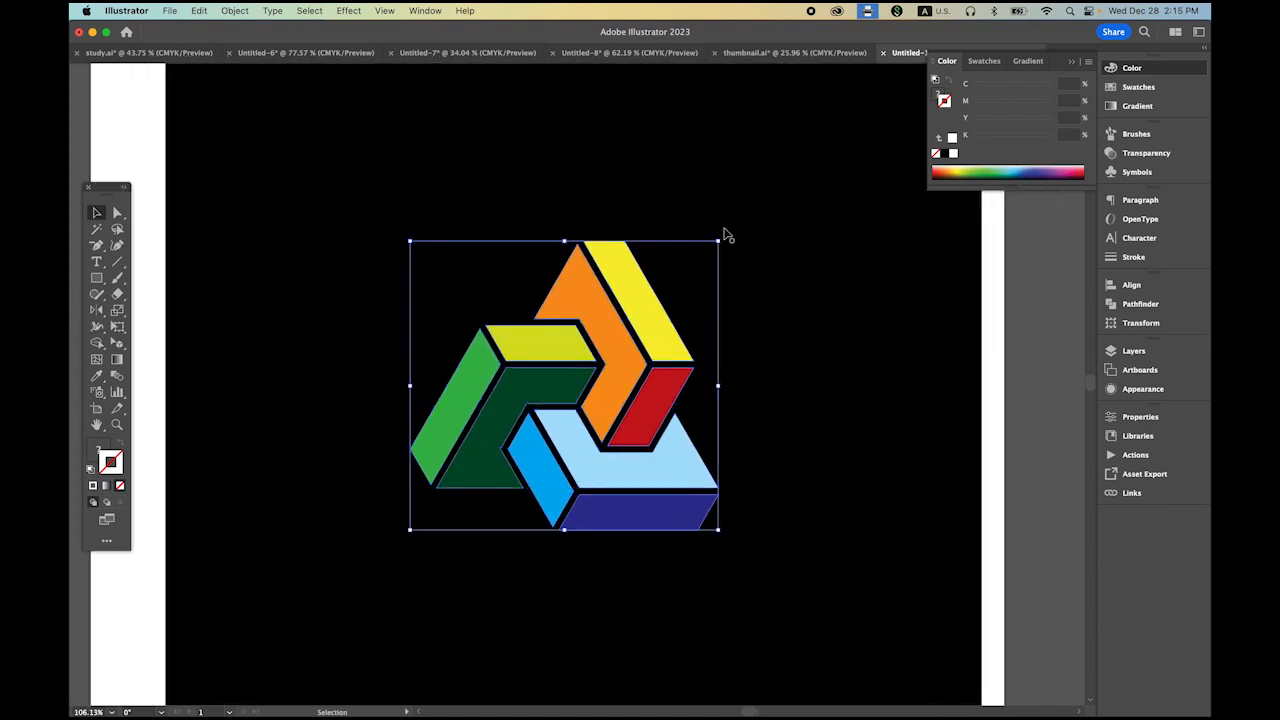
pyautogui.moveTo(723, 234); pyautogui.dragTo(784, 334)
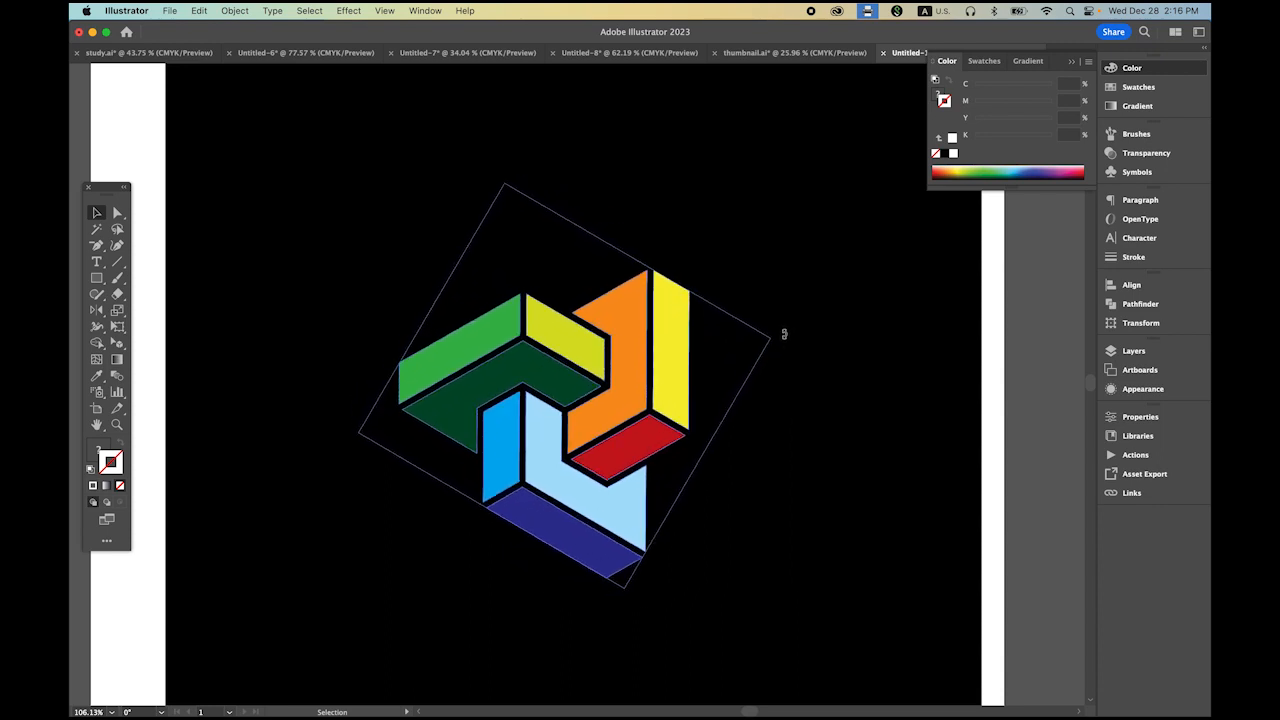
pyautogui.click(998, 332)
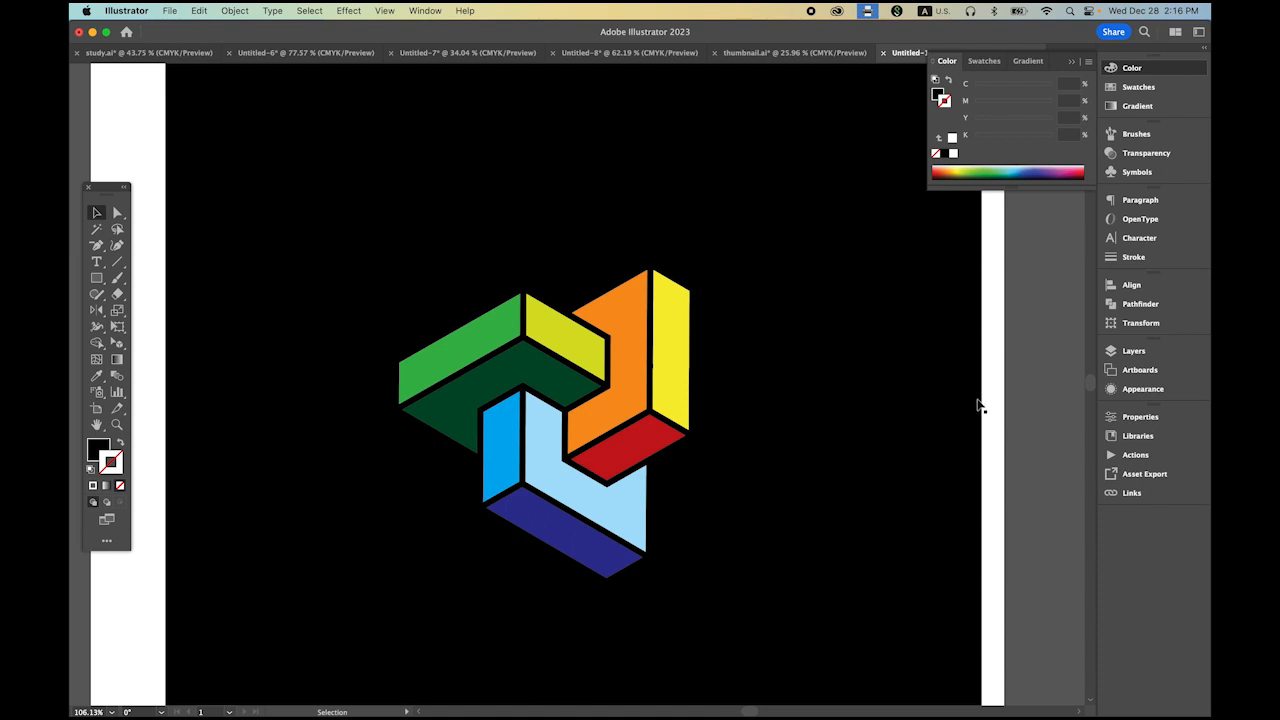